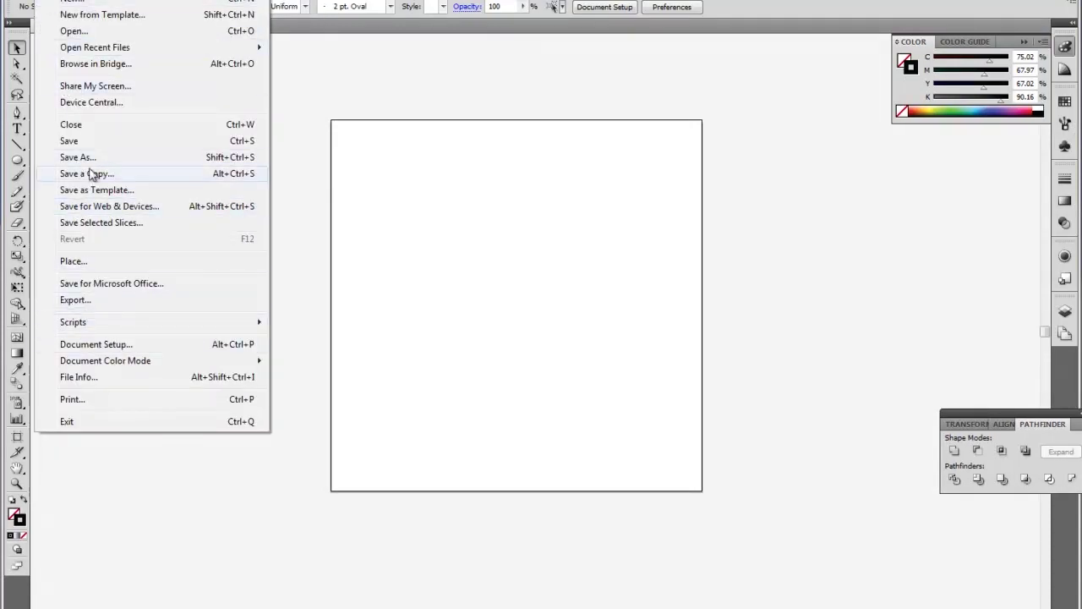
Step: Place the Desktop sketch 12.jpg on the artboard and nudge it slightly left and down
click(95, 259)
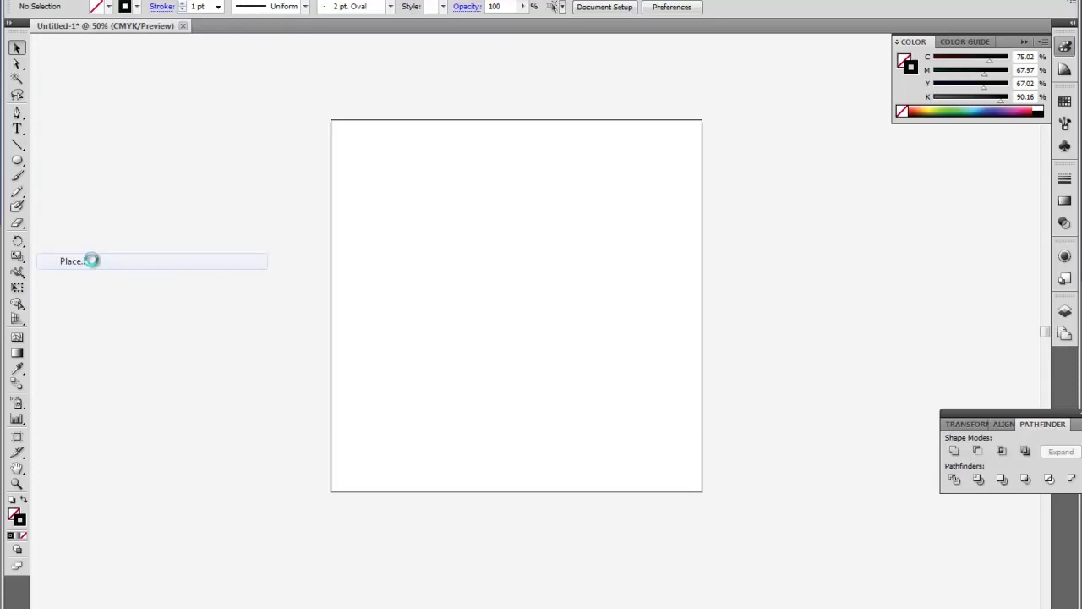
click(43, 84)
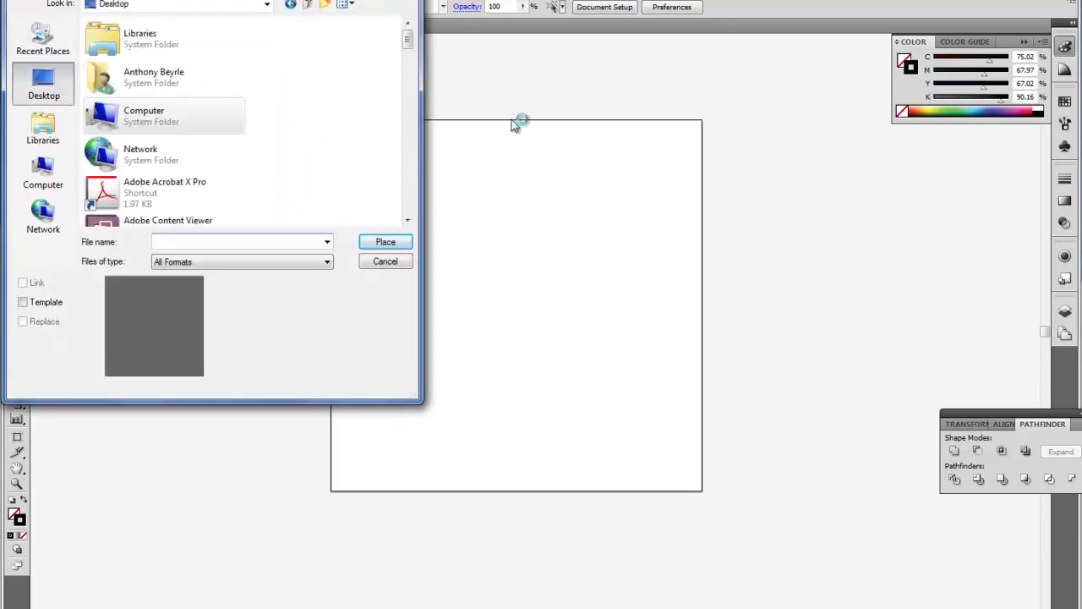
drag(408, 49, 404, 122)
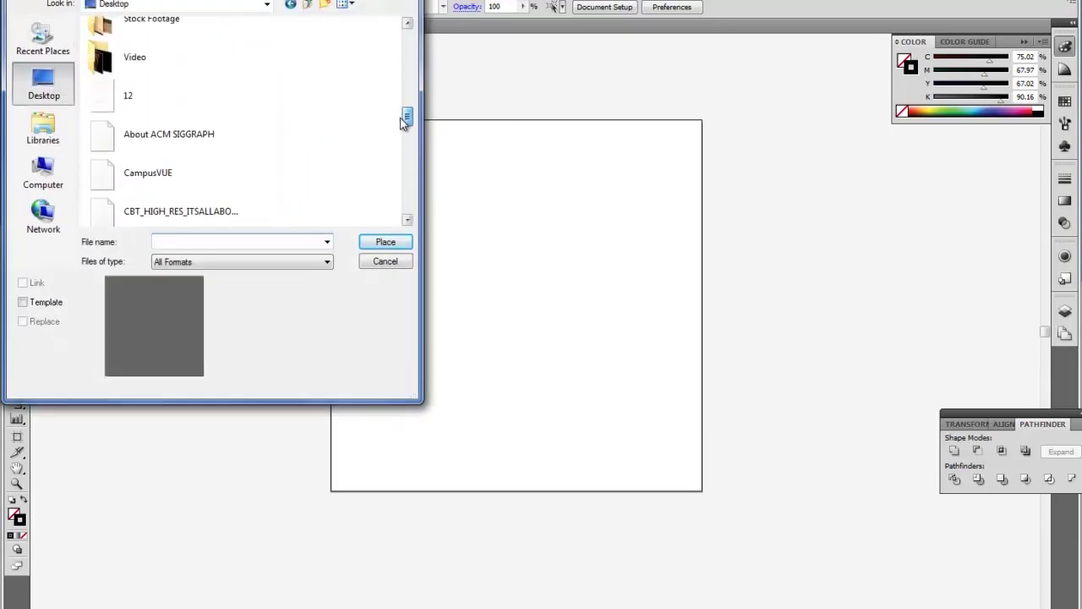
click(131, 135)
click(391, 241)
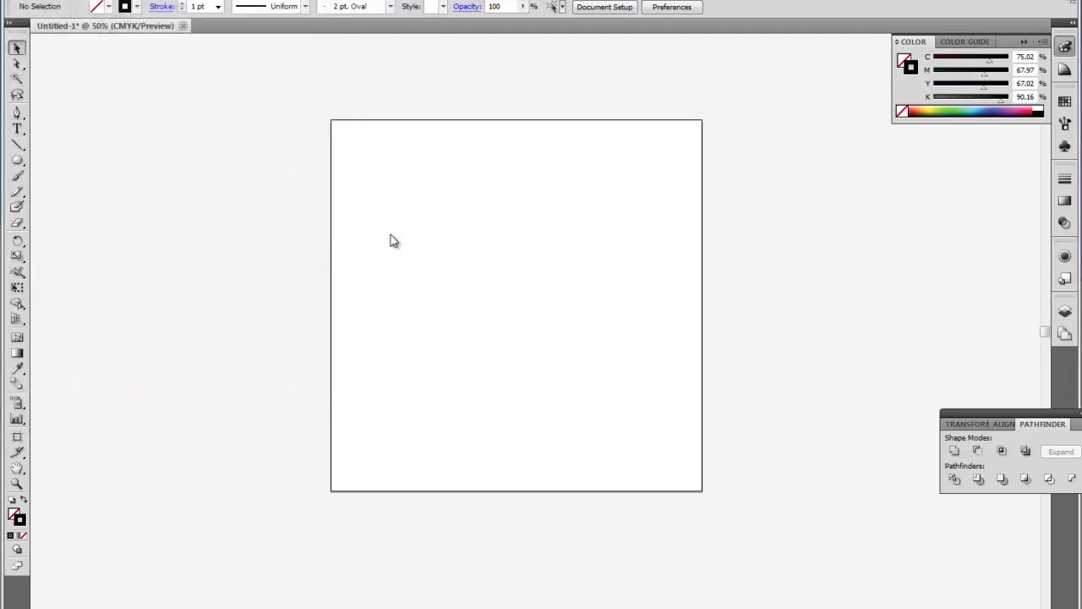
drag(525, 216, 515, 236)
double_click(514, 237)
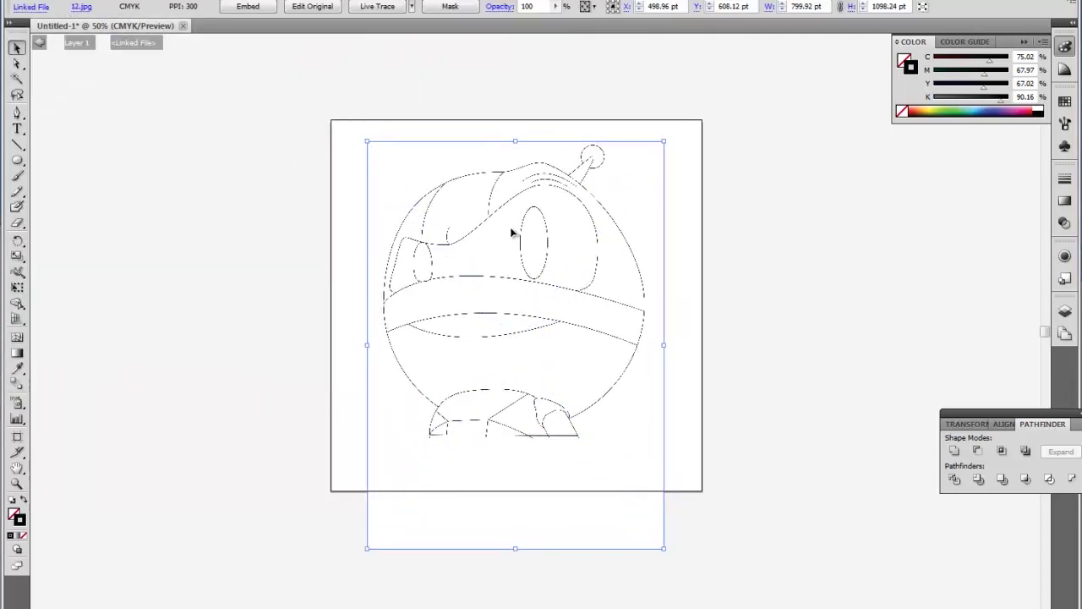
Step: Live Trace the placed 12.jpg sketch with the Default preset
click(41, 43)
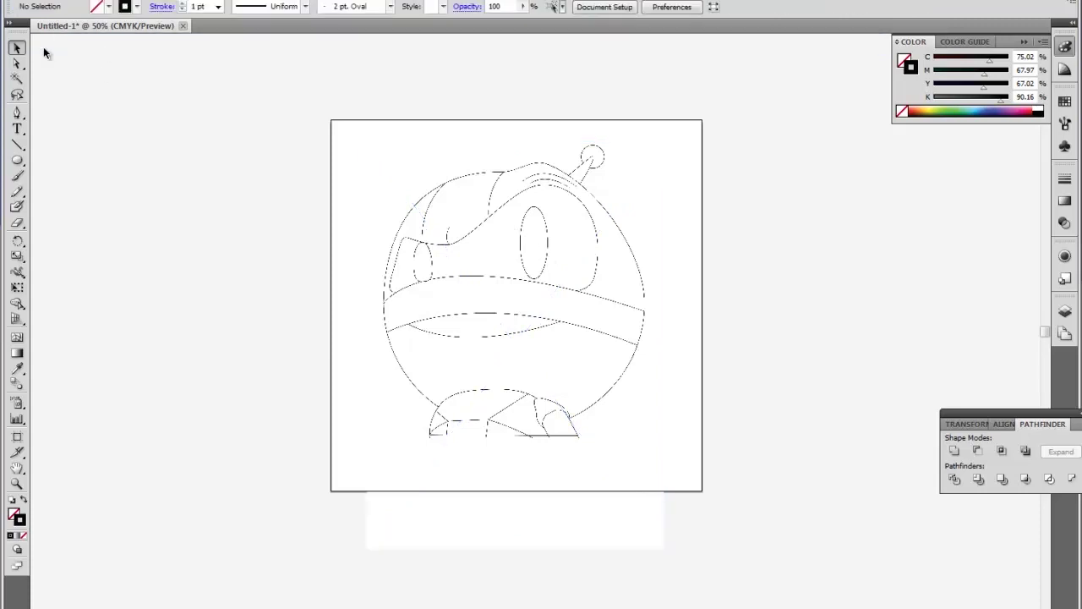
click(430, 218)
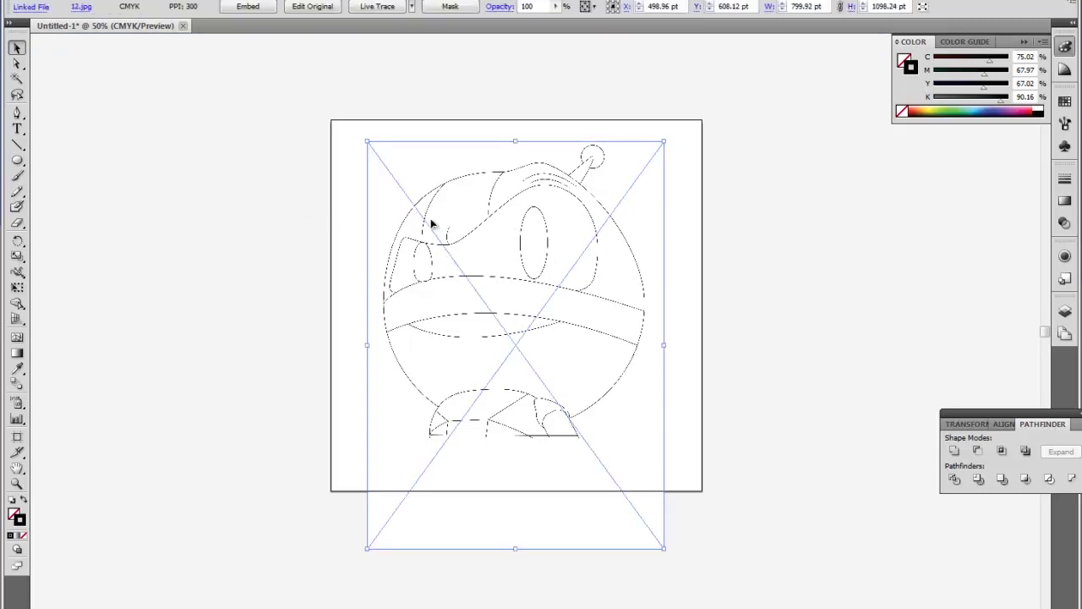
click(412, 7)
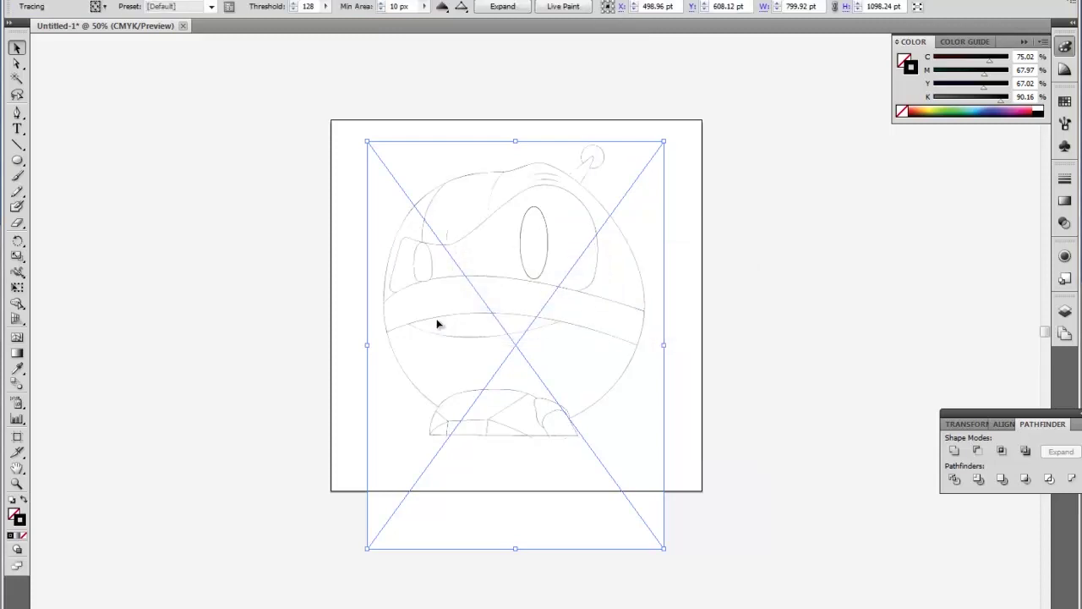
click(751, 286)
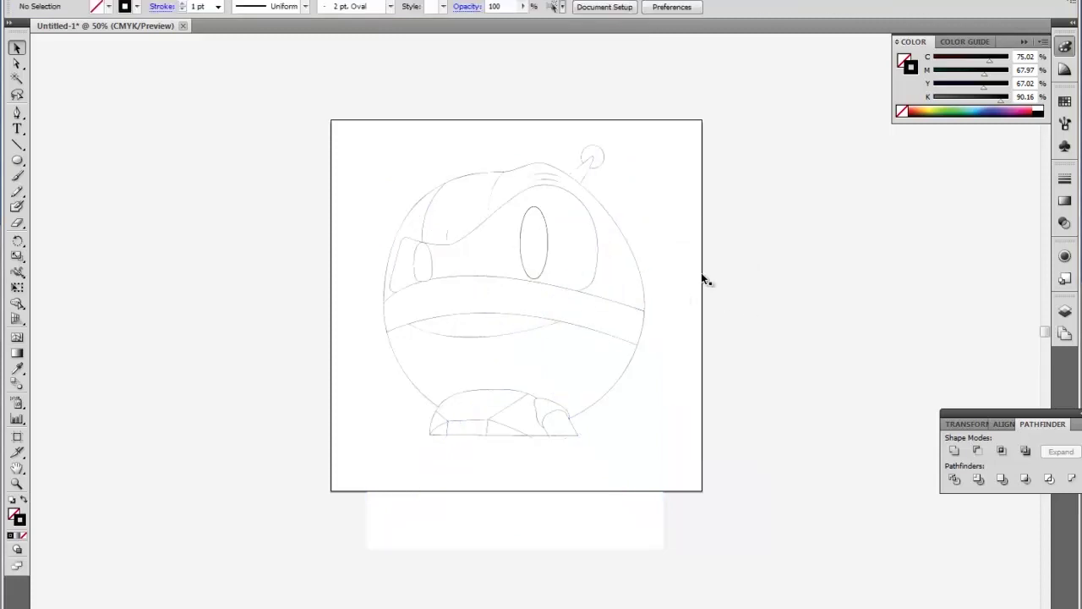
click(584, 241)
Step: Zoom in and out to check the traced robot outlines
scroll(642, 371, up, 1)
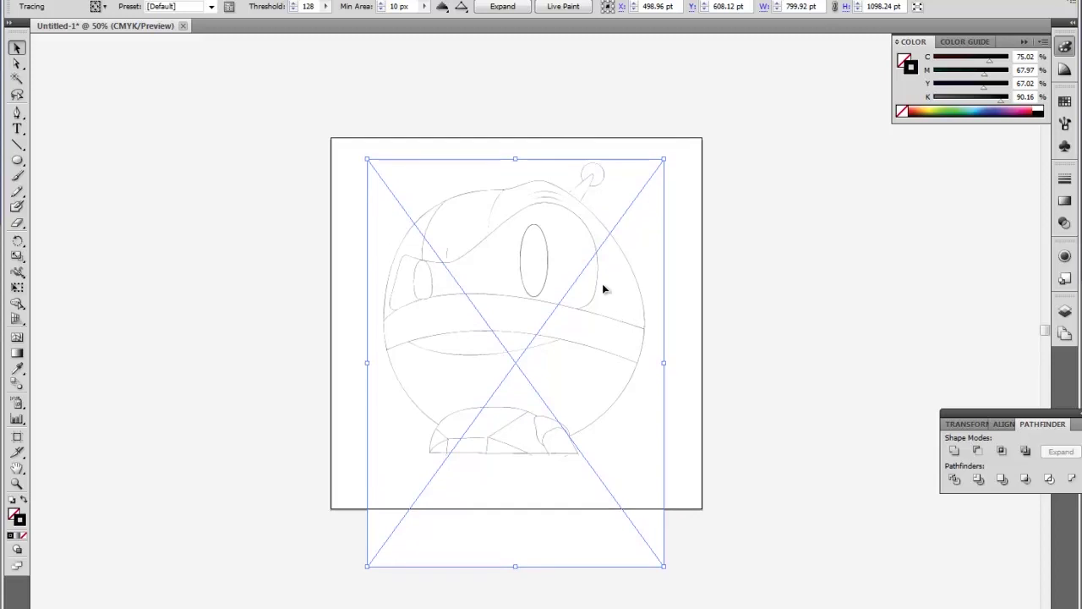
key(ctrl+plus)
key(ctrl+plus)
key(ctrl+minus)
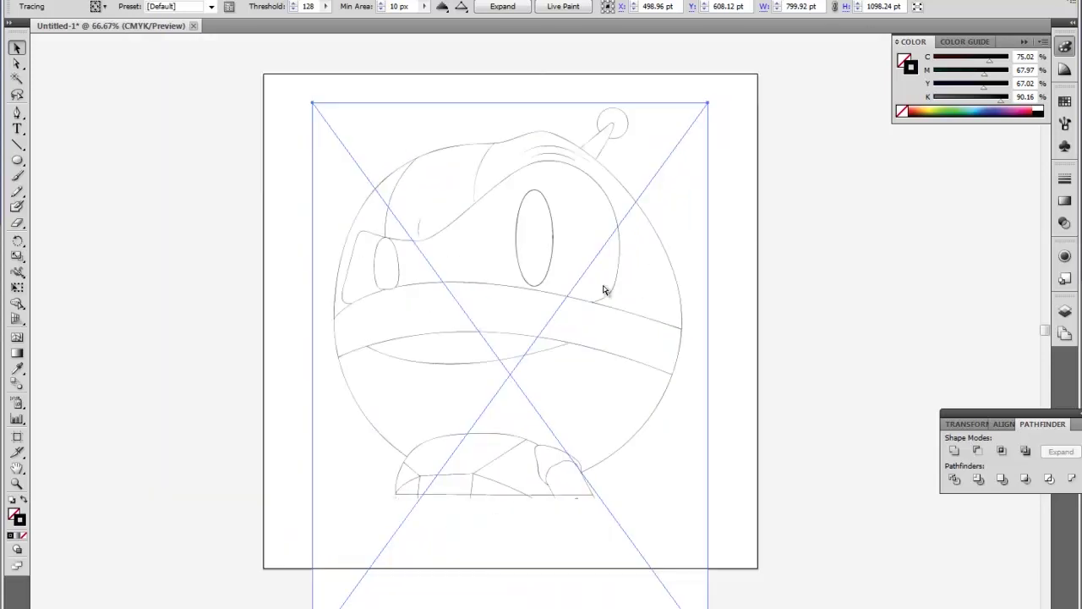
key(ctrl+plus)
key(ctrl+minus)
Step: Preview a tracing Threshold of 187, then cancel to keep the default 128
click(229, 9)
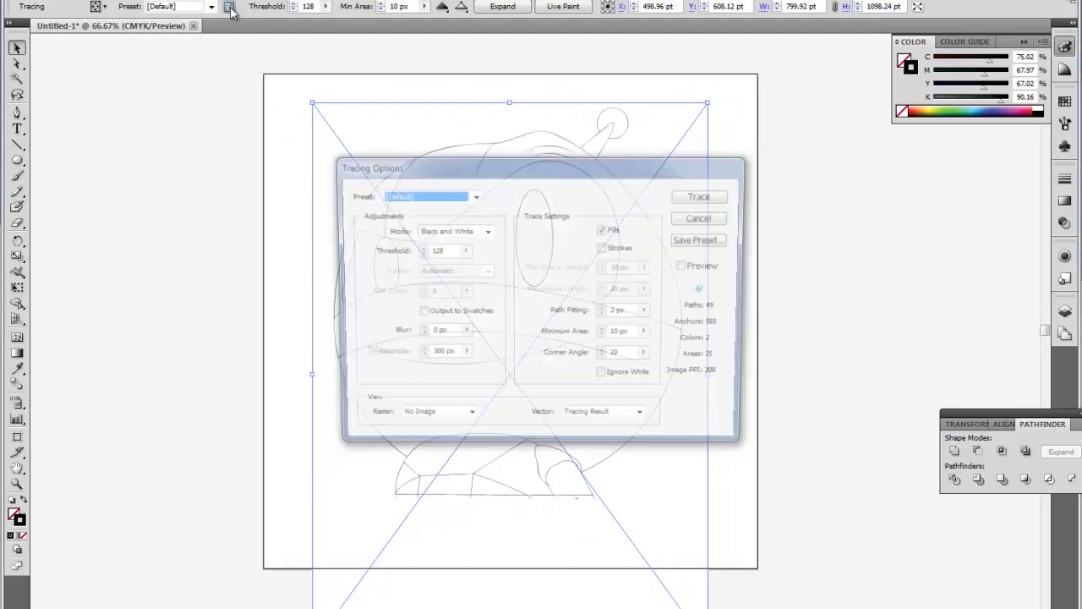
mouse_move(423, 166)
mouse_down()
mouse_move(1, 158)
mouse_move(1, 120)
mouse_up()
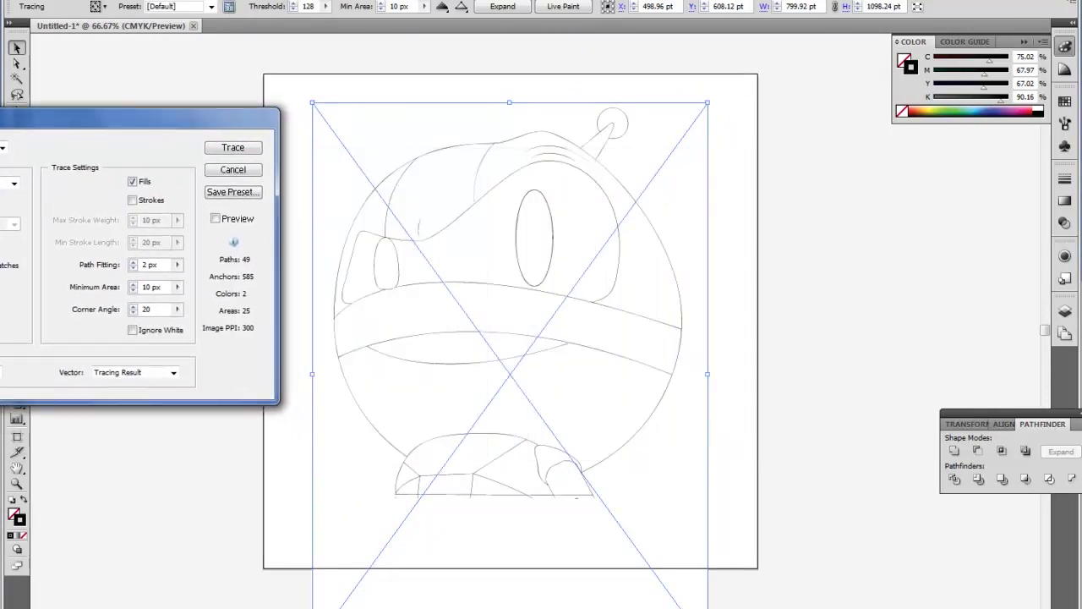
click(216, 219)
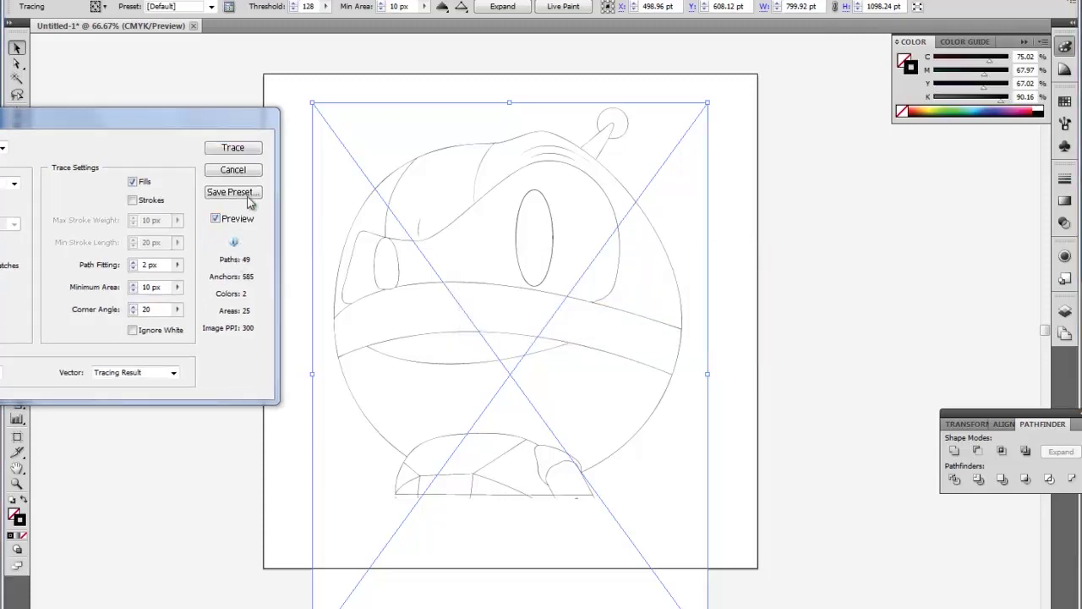
mouse_move(153, 134)
mouse_down()
mouse_move(233, 128)
mouse_move(303, 84)
mouse_move(300, 61)
mouse_up()
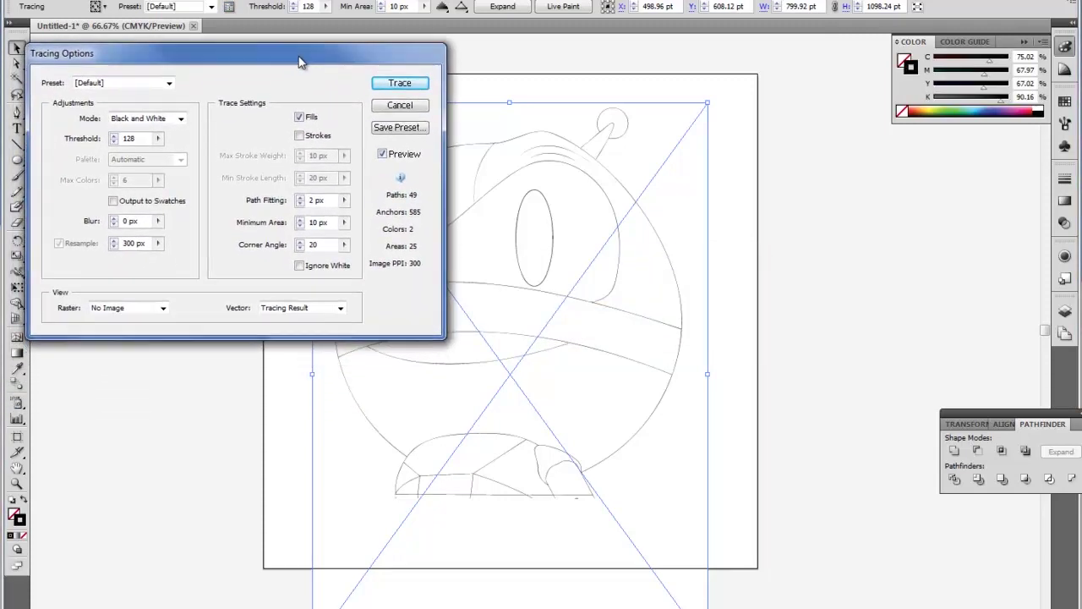
click(158, 142)
drag(114, 161, 135, 161)
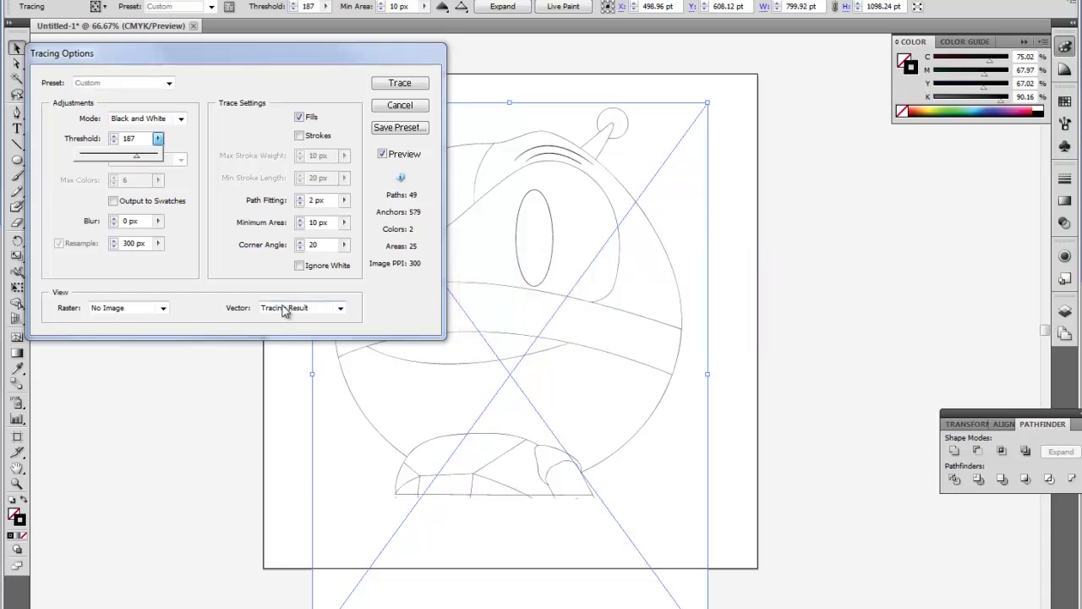
mouse_move(250, 61)
mouse_down()
mouse_move(284, 345)
mouse_move(173, 281)
mouse_move(154, 245)
mouse_up()
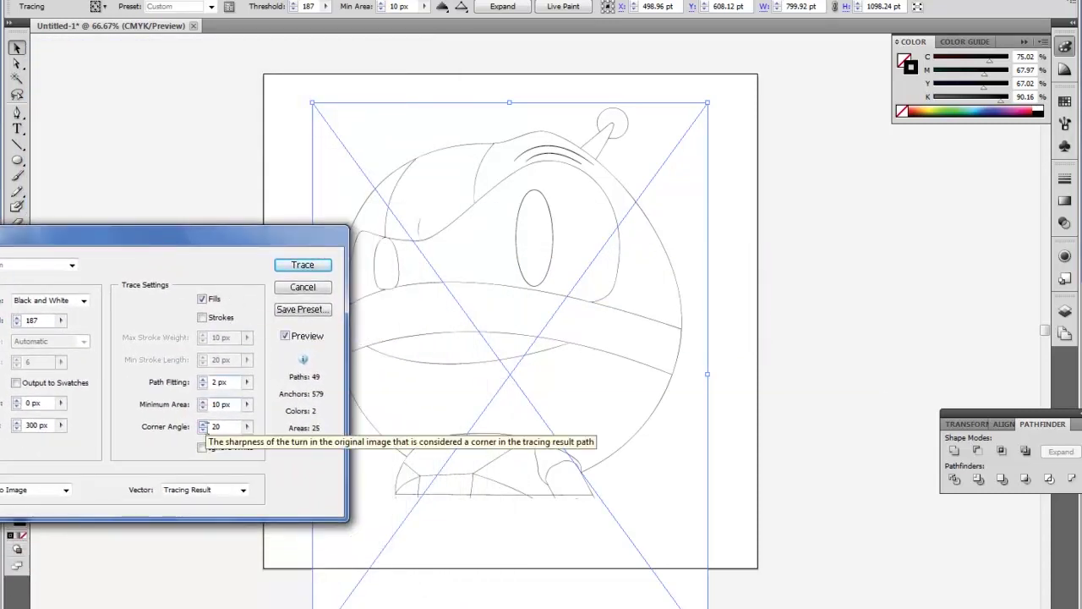
click(303, 290)
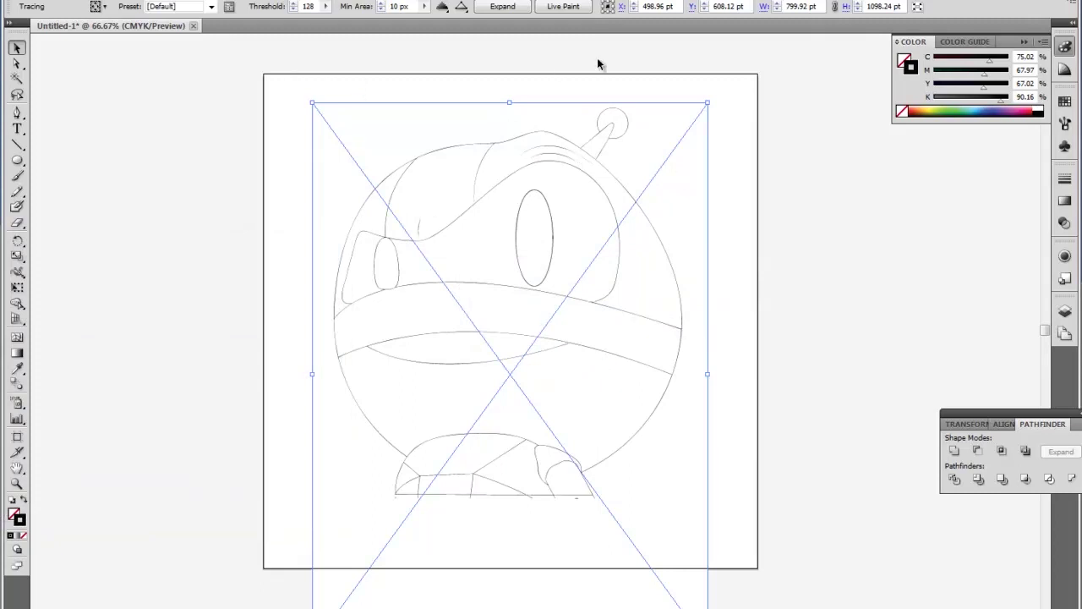
Step: Expand the trace into paths and delete the white background shape
click(511, 6)
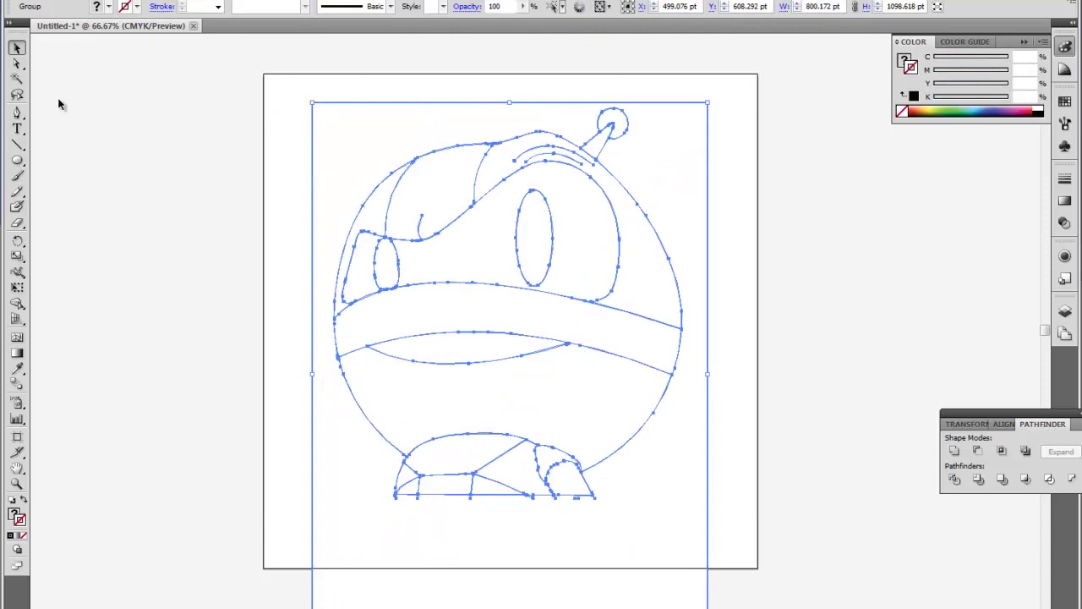
click(131, 94)
click(16, 64)
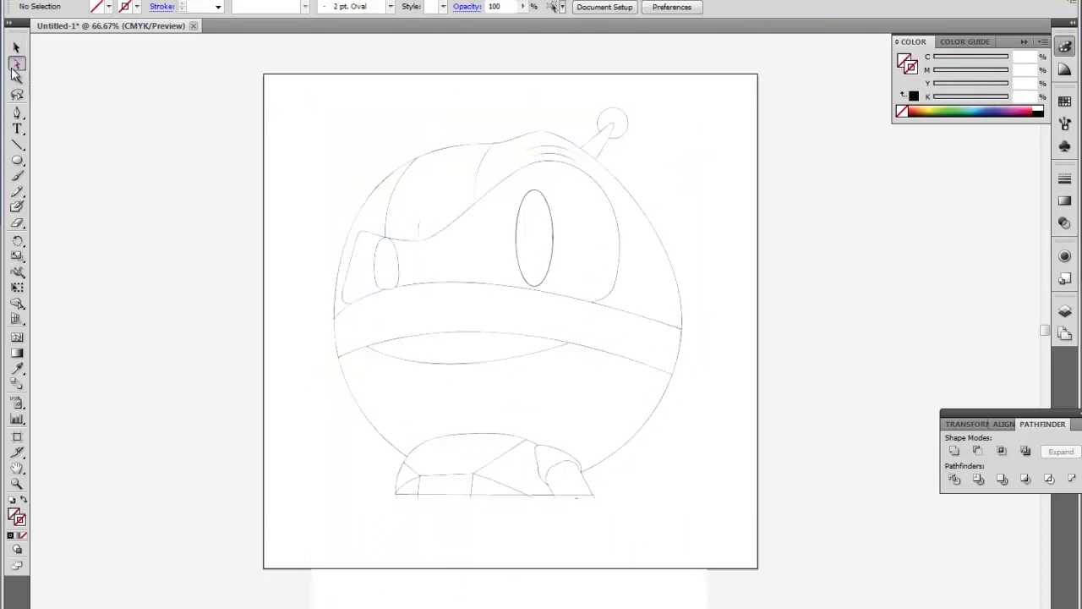
click(383, 108)
key(Delete)
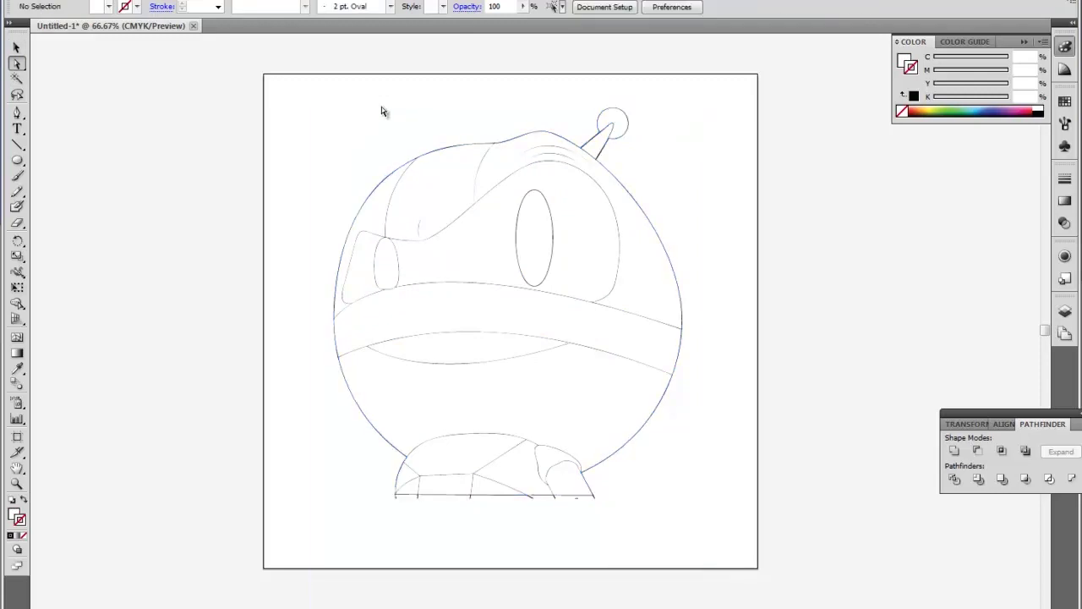
Step: Give the whole robot drawing the default no-fill, 1 pt black stroke
click(545, 247)
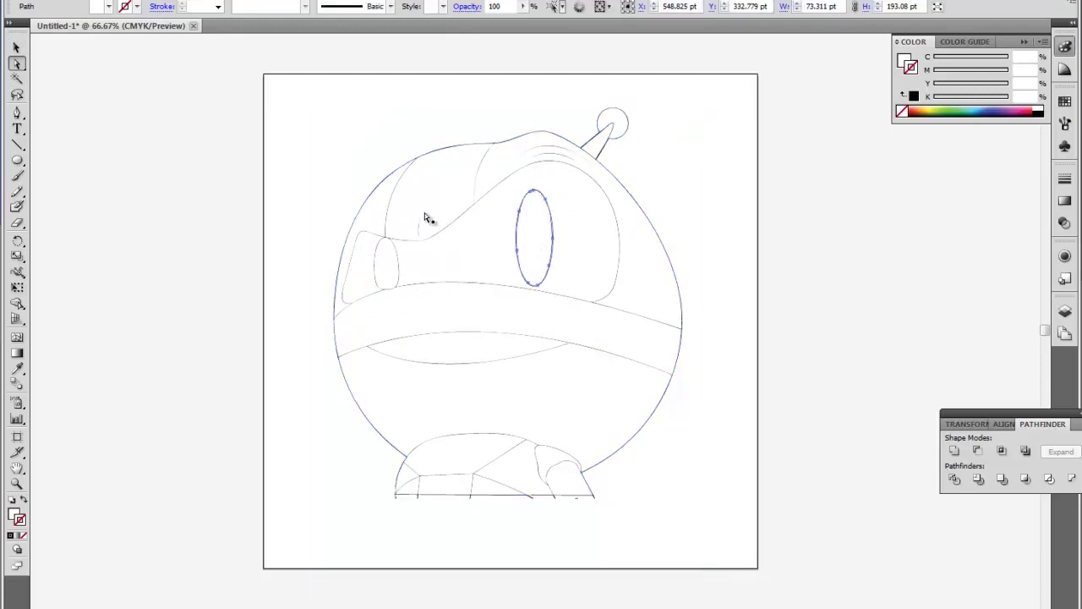
click(424, 214)
click(253, 174)
click(16, 48)
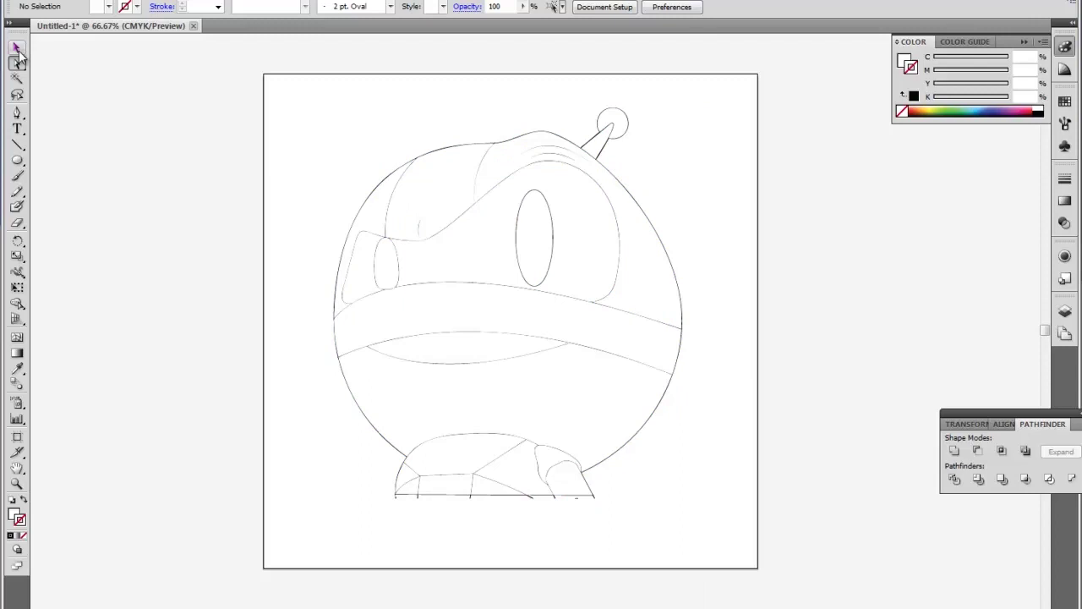
mouse_move(347, 83)
mouse_down()
mouse_move(851, 335)
mouse_move(747, 548)
mouse_up()
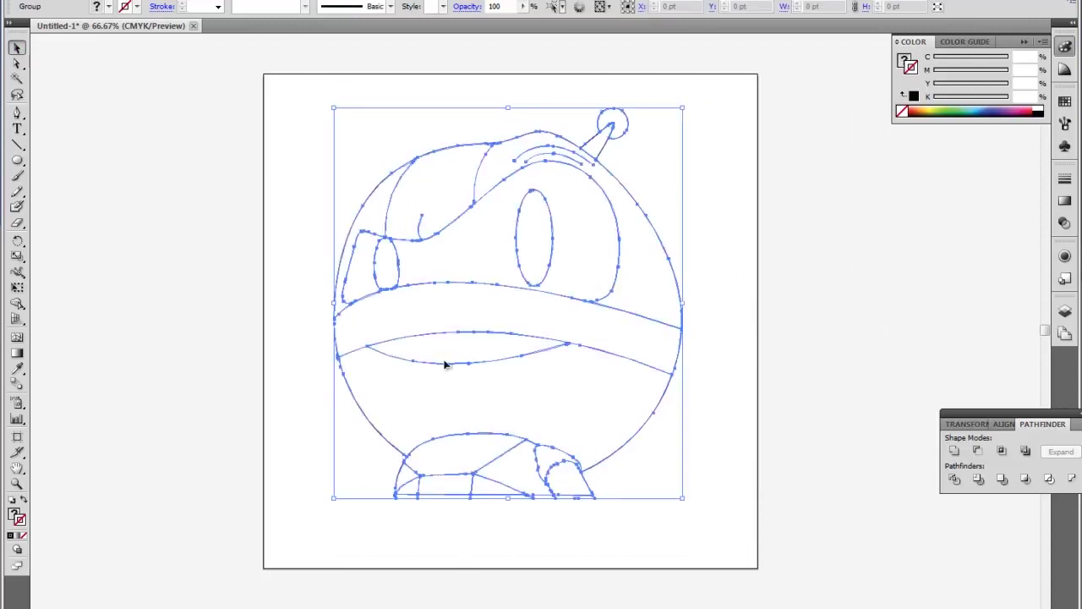
click(136, 7)
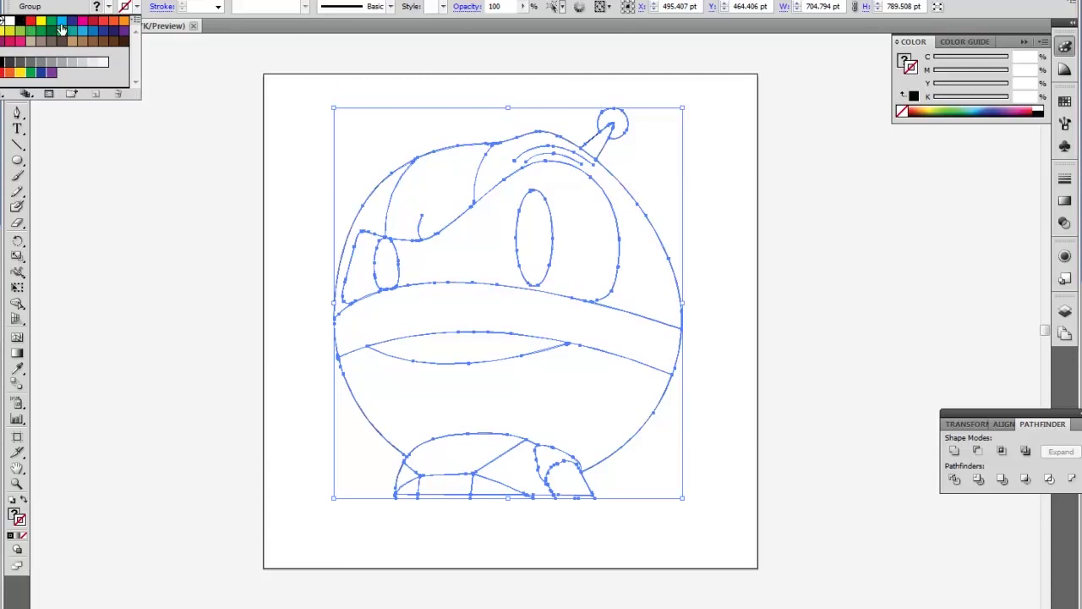
key(d)
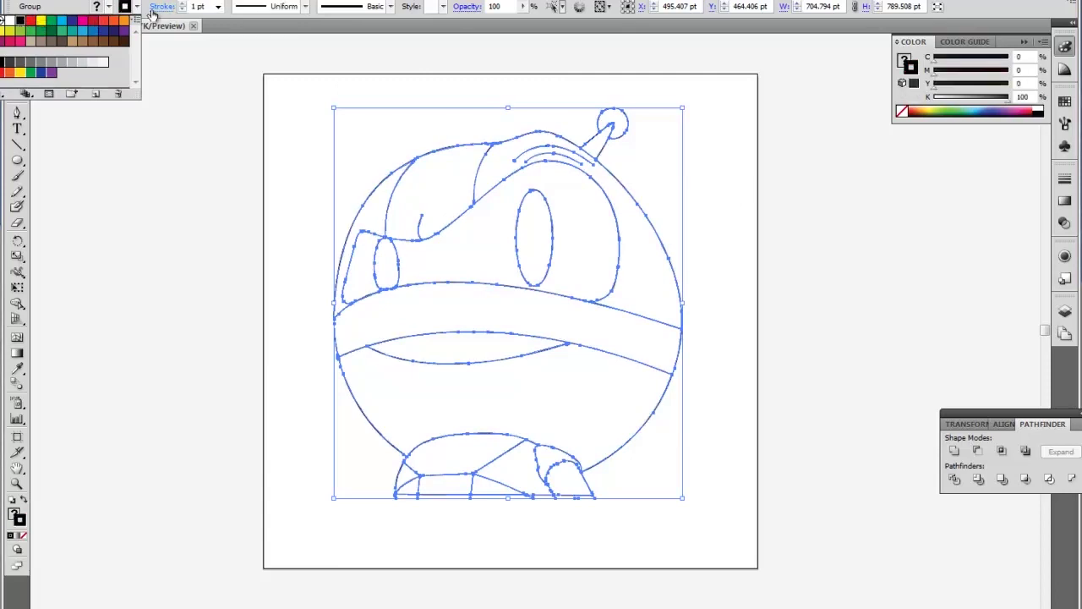
click(227, 79)
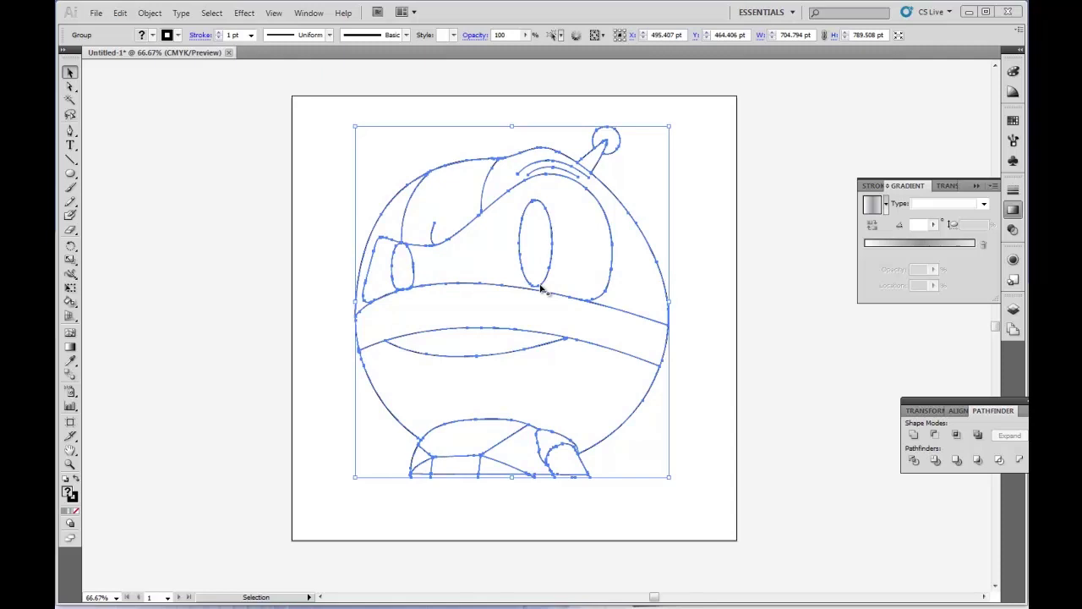
Step: Convert the traced robot drawing into a Live Paint group
click(149, 13)
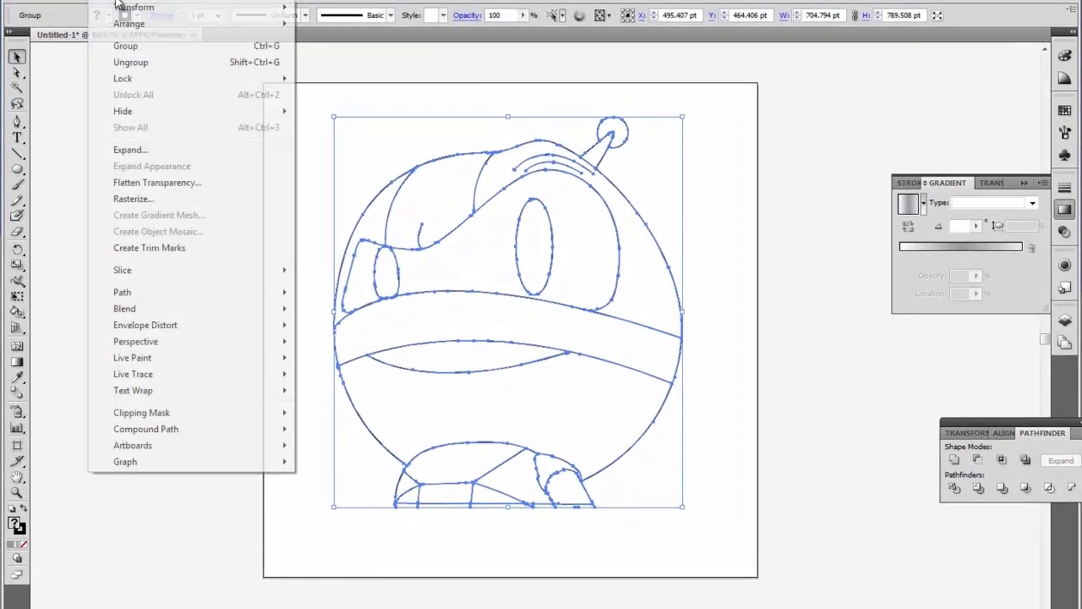
mouse_move(165, 360)
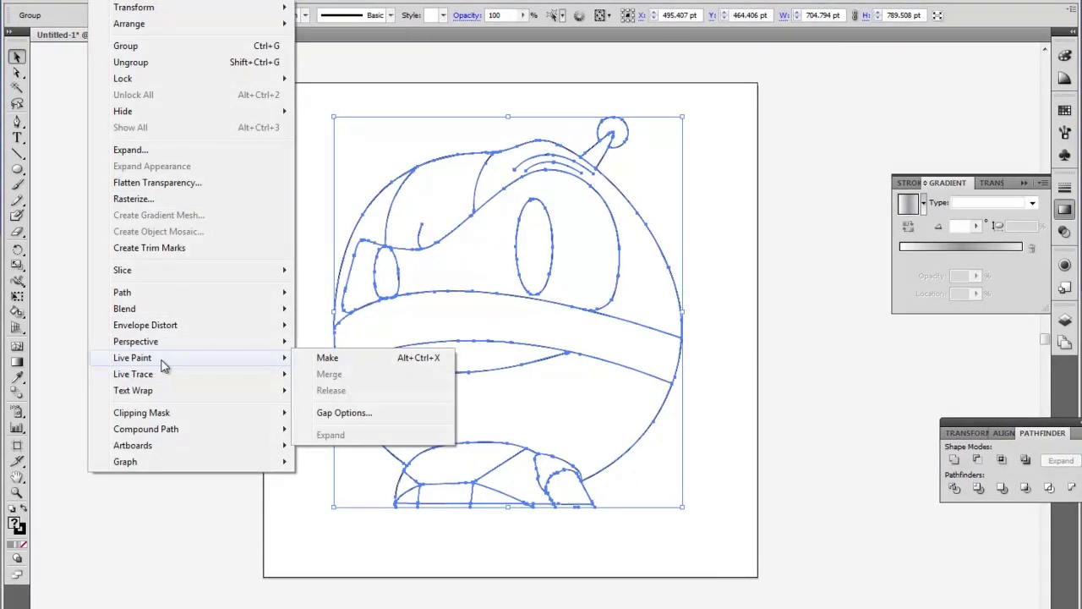
click(417, 359)
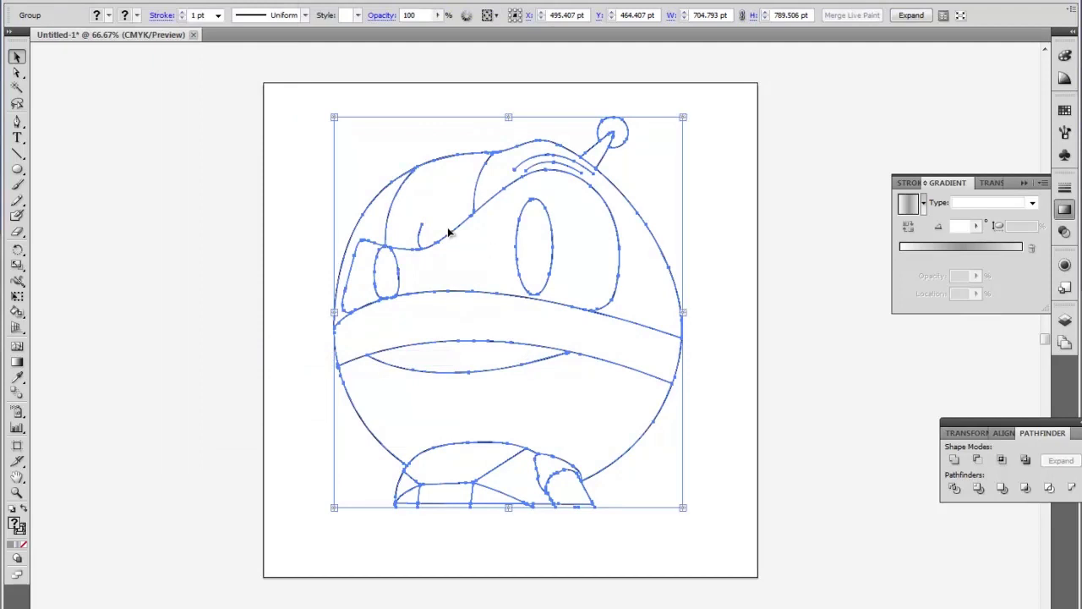
click(243, 169)
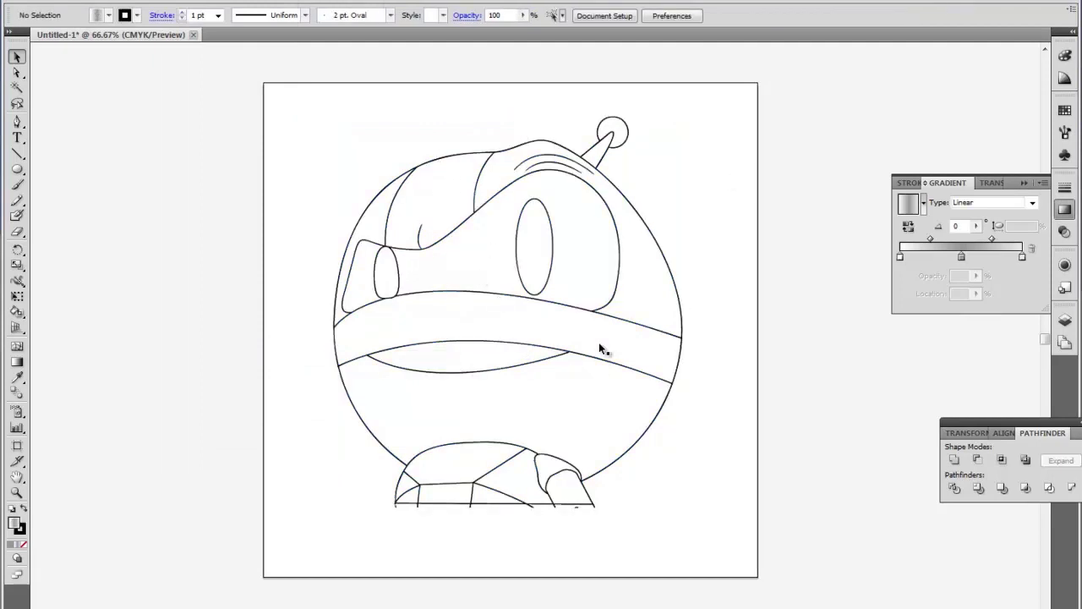
Step: Live Paint the helmet, lower body, bottom triangles, right boot and antenna stick indigo
click(17, 314)
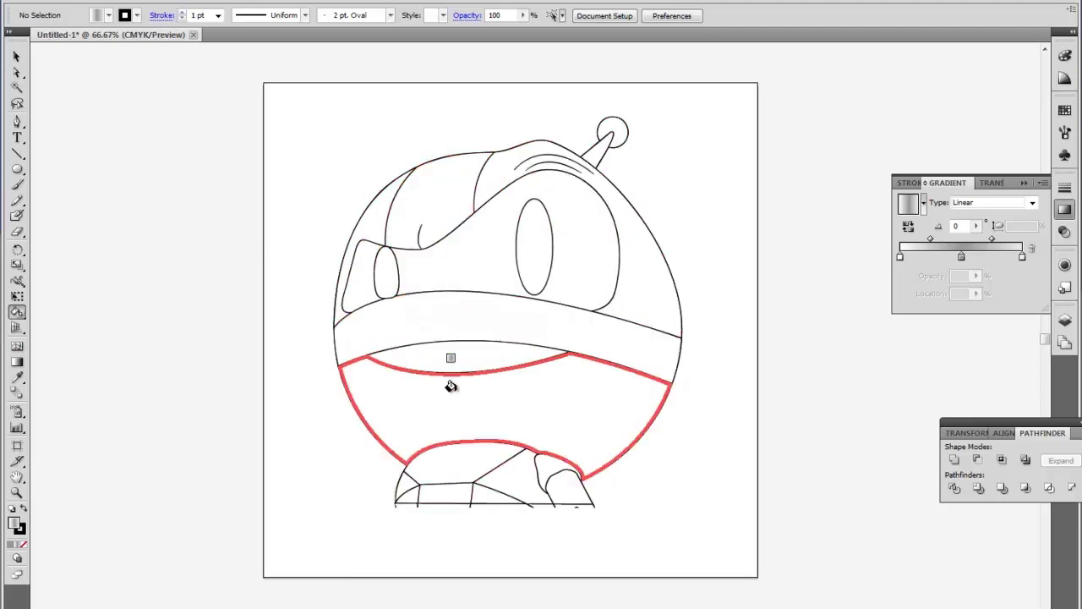
click(99, 15)
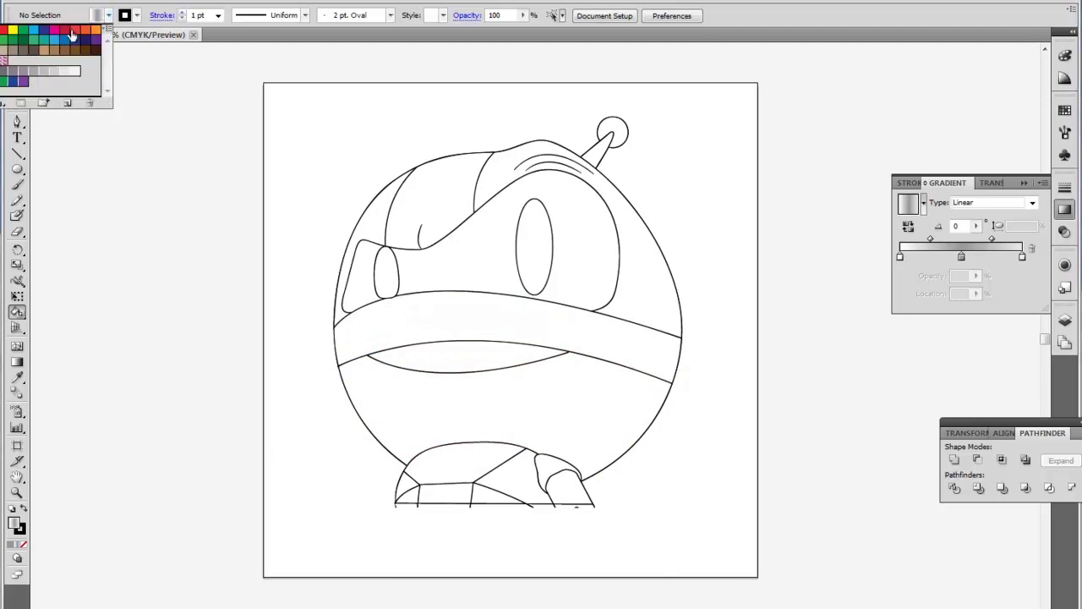
click(85, 39)
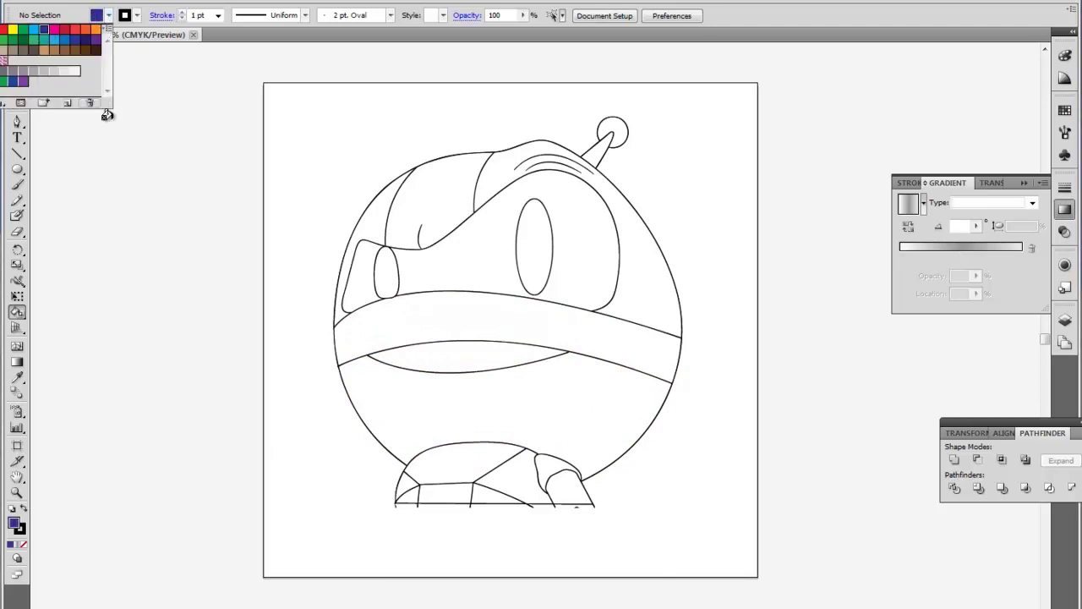
click(361, 213)
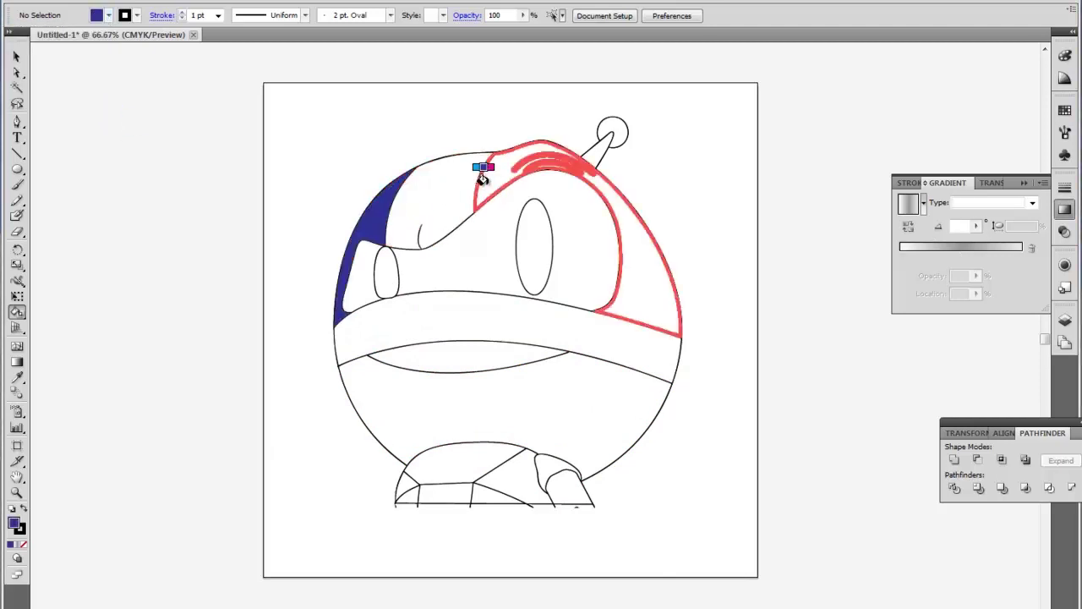
click(483, 174)
click(576, 384)
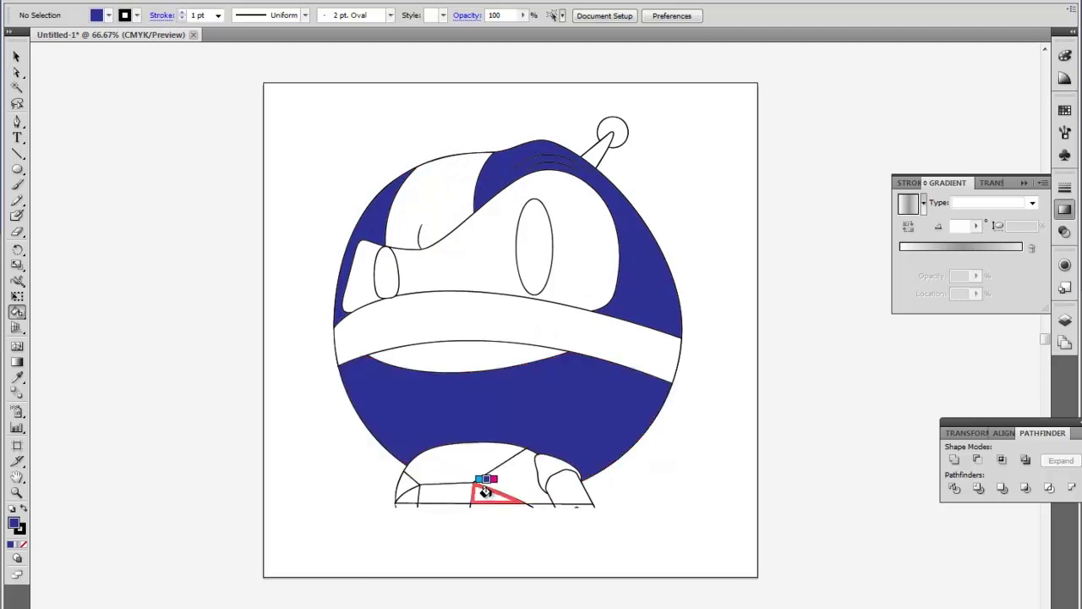
click(485, 491)
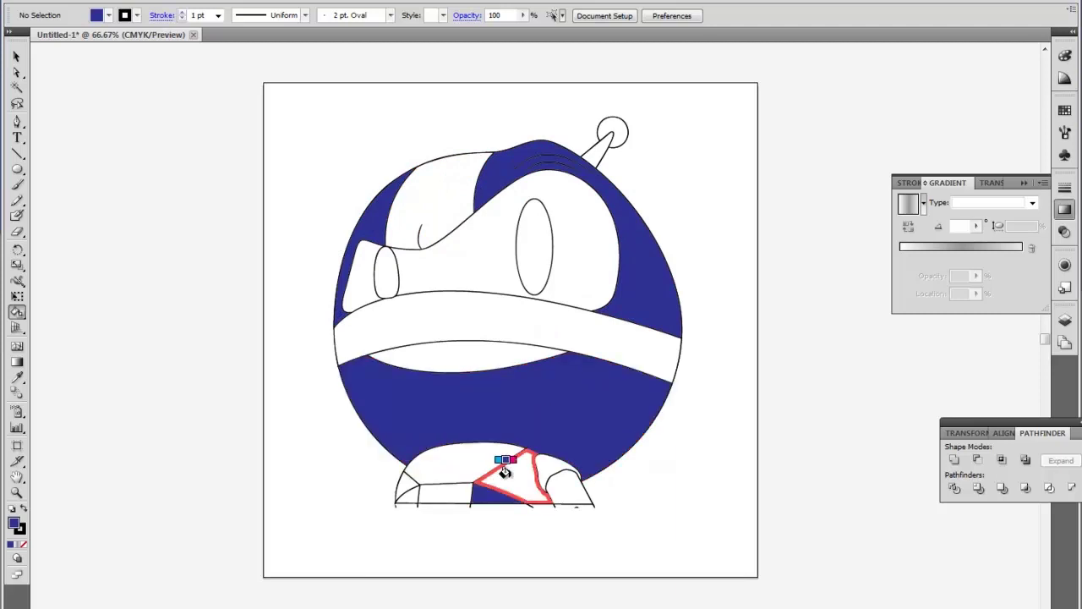
click(404, 478)
click(565, 488)
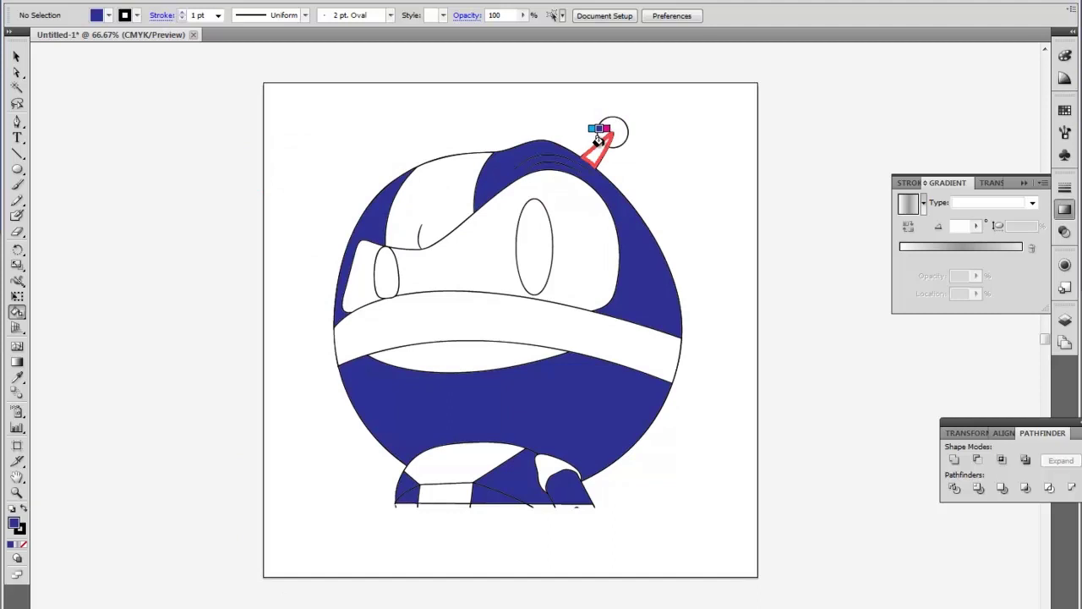
click(597, 142)
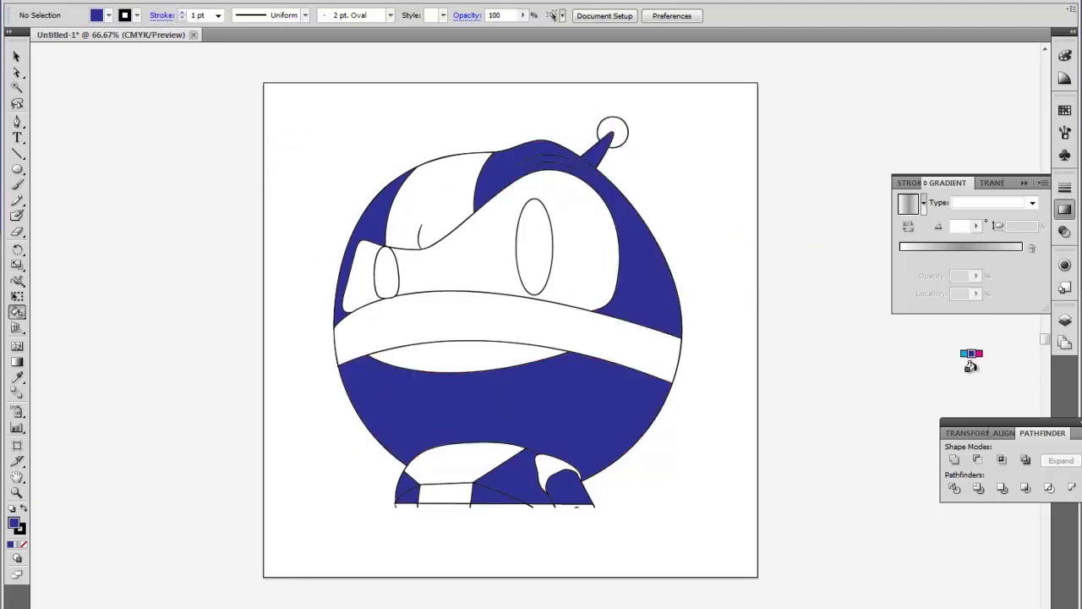
click(16, 545)
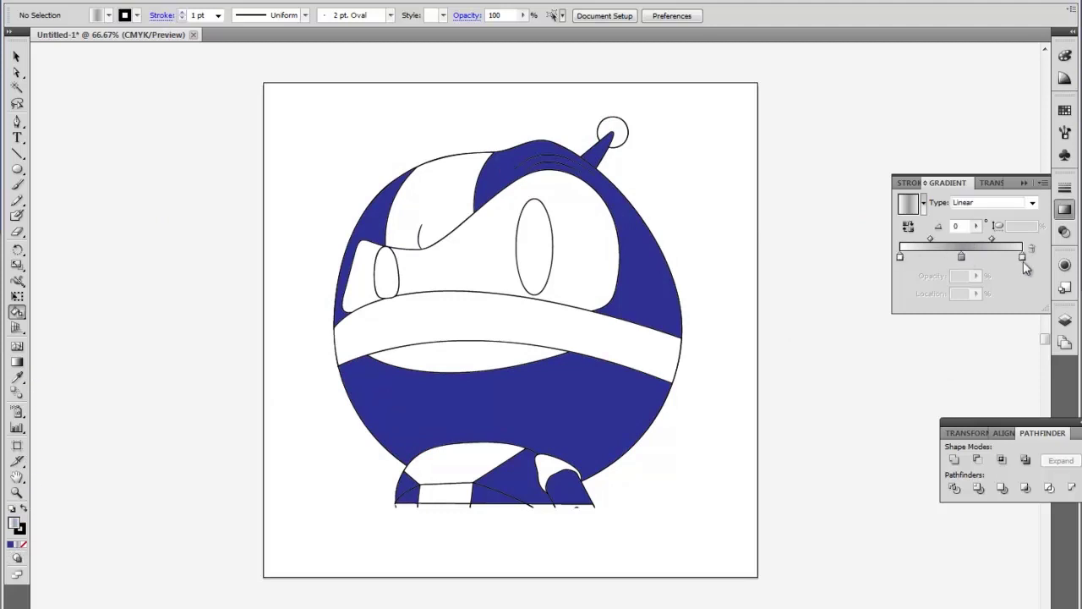
Step: Rework the gradient stops into a grey metallic gradient
click(961, 256)
drag(961, 256, 939, 292)
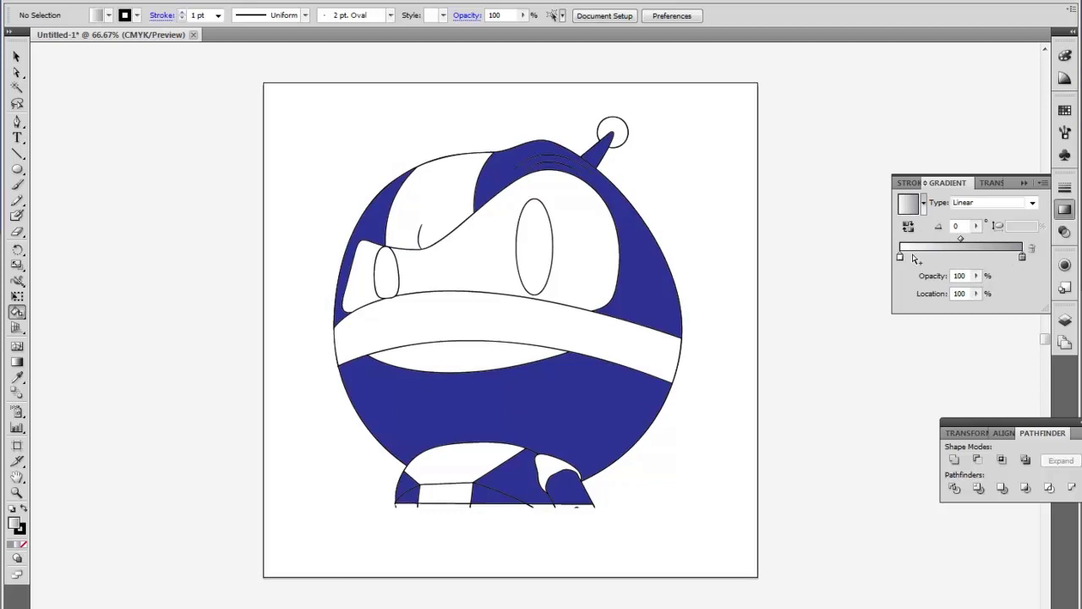
mouse_move(901, 257)
mouse_down()
mouse_move(962, 257)
mouse_move(880, 261)
mouse_up()
click(1018, 257)
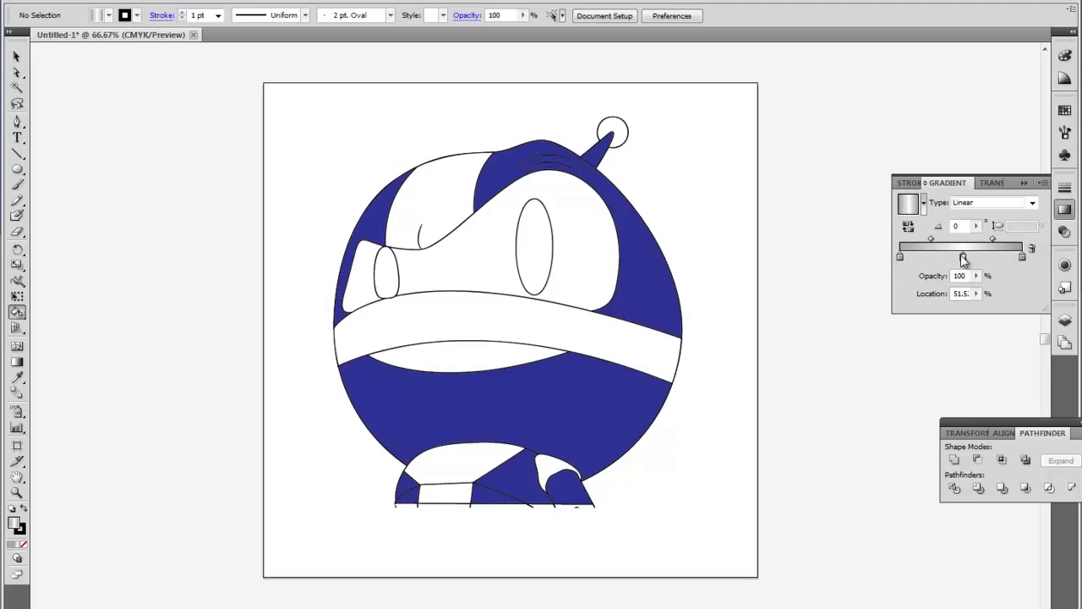
drag(964, 259, 954, 258)
Step: Paint the helmet strip, mouth band and collar pieces with the grey gradient
click(435, 203)
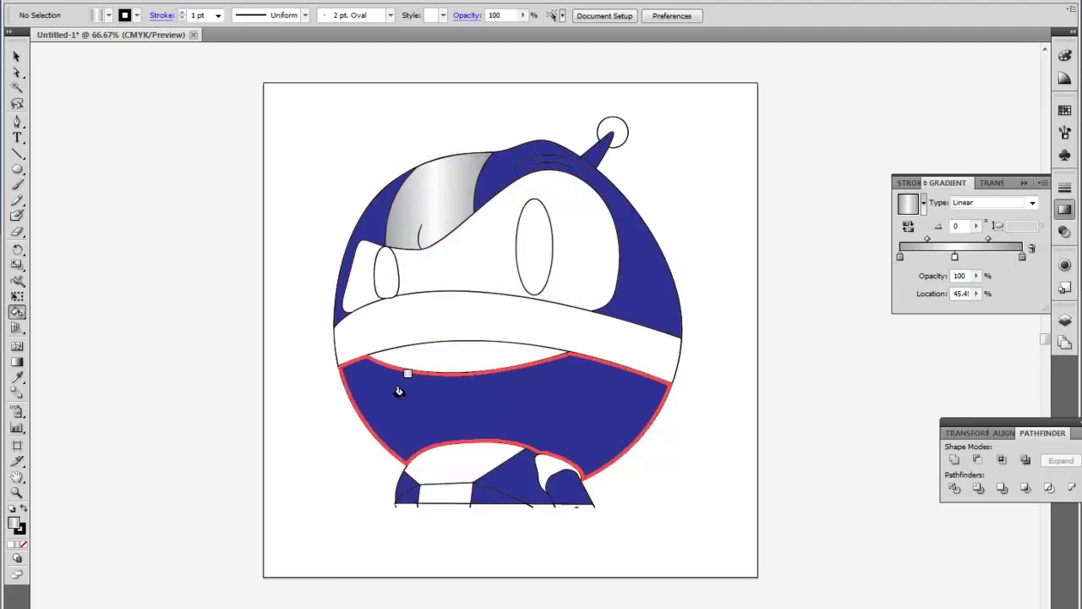
click(469, 312)
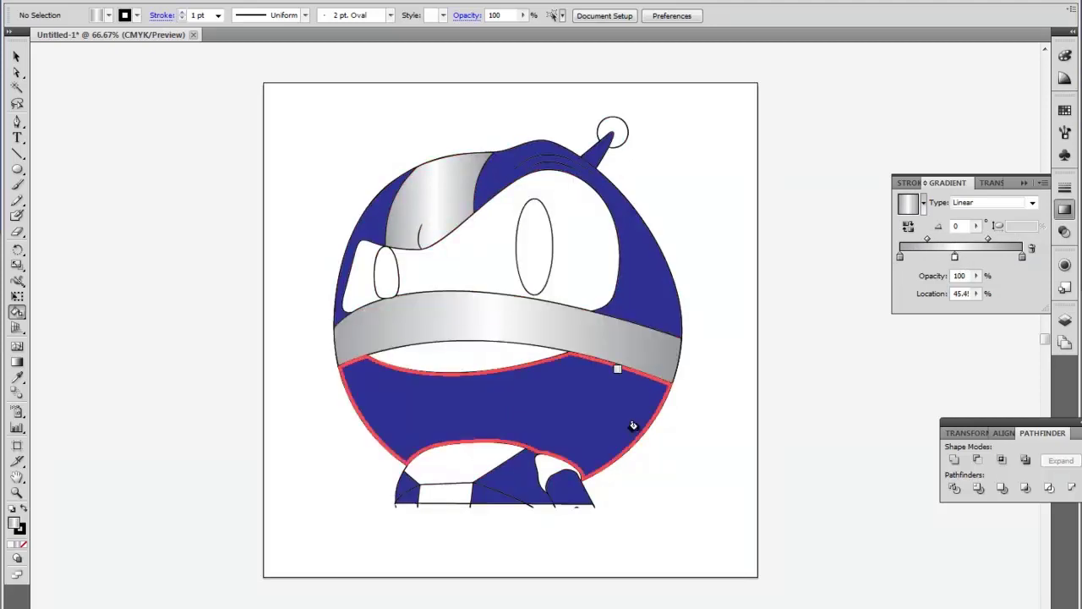
click(454, 469)
click(445, 491)
click(549, 461)
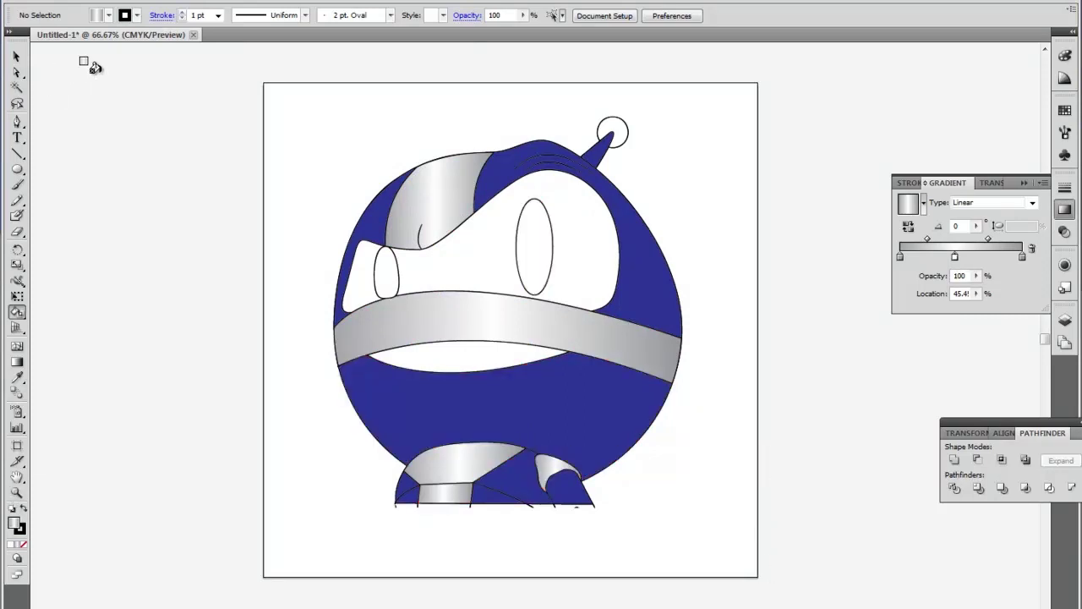
Step: Fill the face, area left of the eye, and mouth regions black
click(108, 15)
click(3, 49)
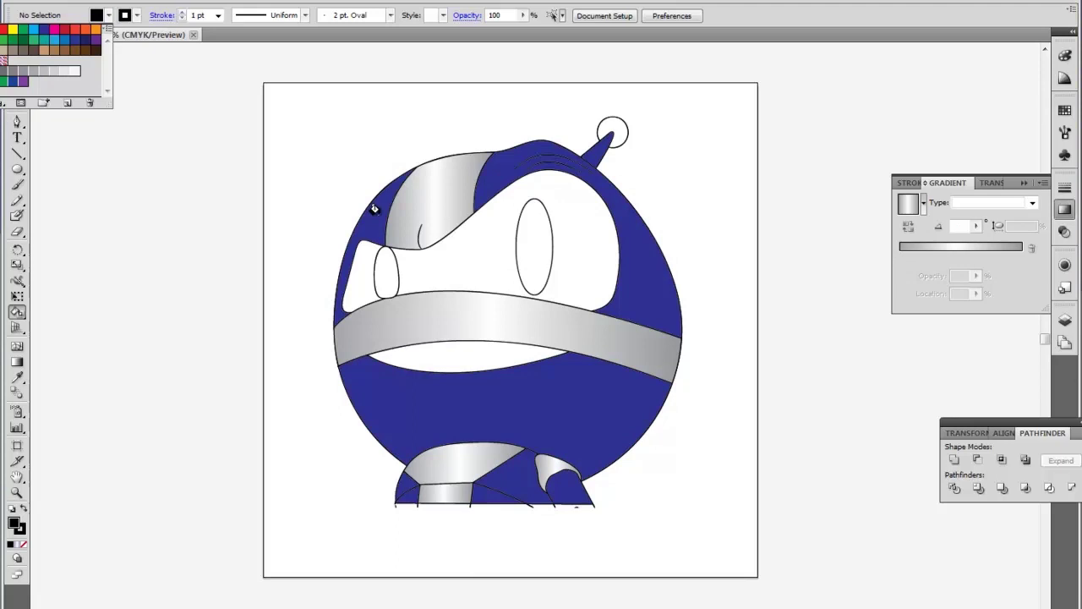
click(440, 258)
click(439, 257)
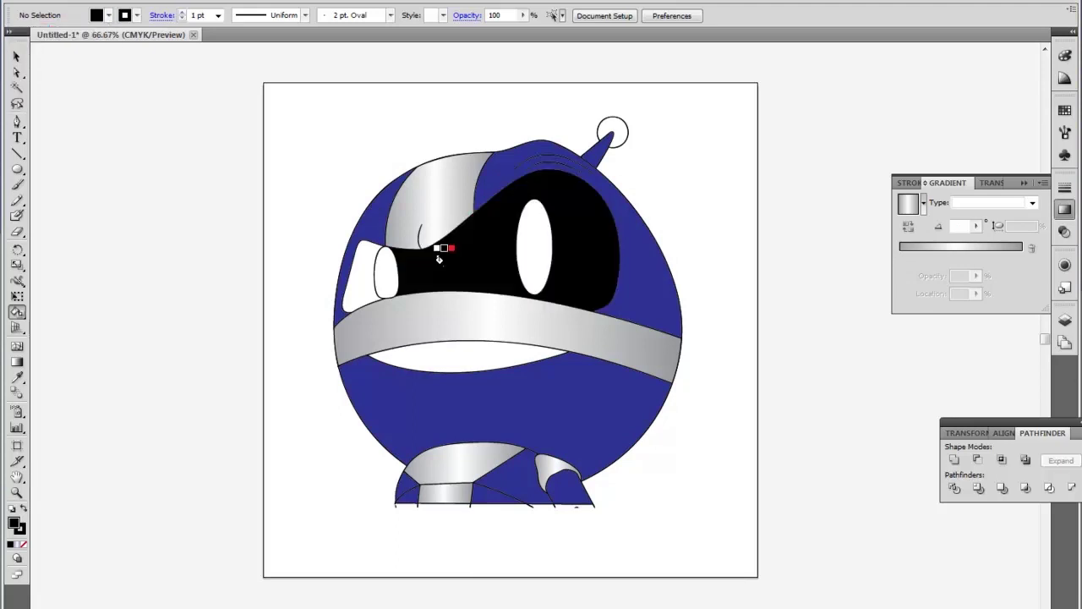
click(365, 272)
click(434, 350)
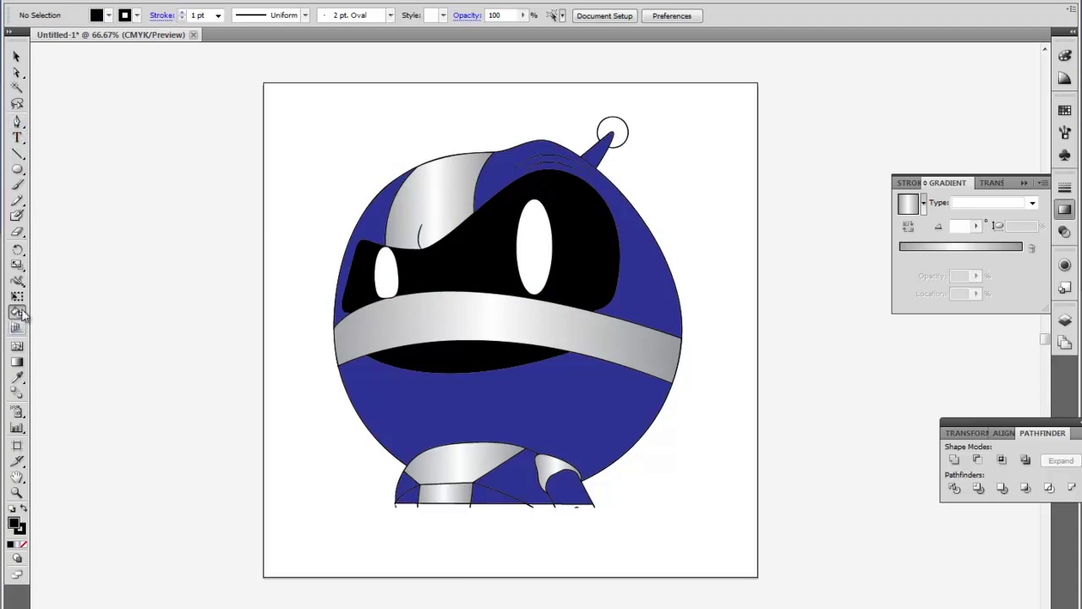
Step: Paint the antenna ball with the grey gradient
click(17, 377)
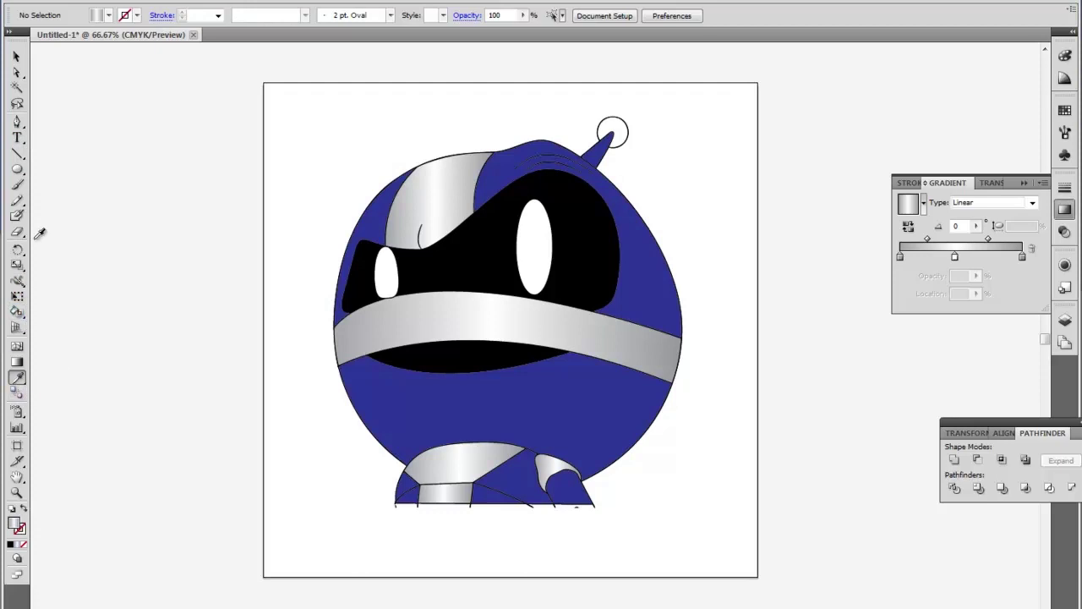
click(17, 312)
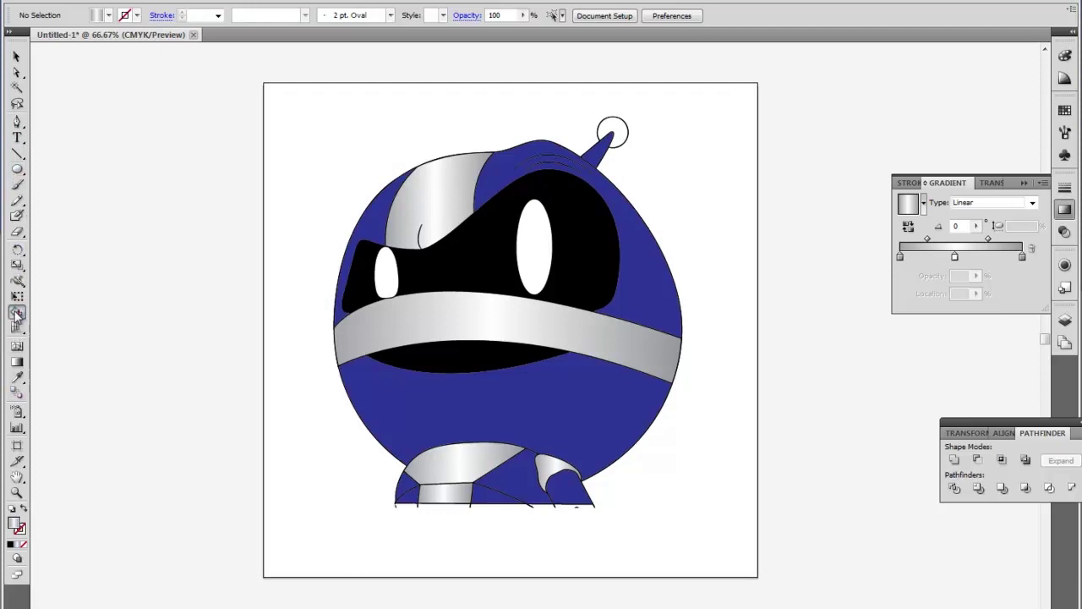
click(613, 132)
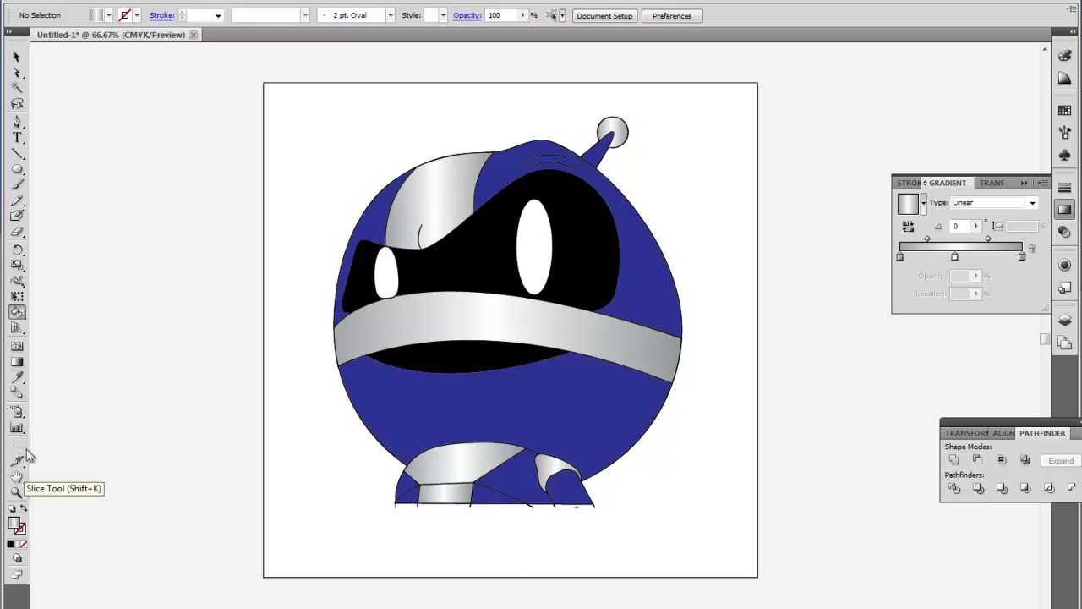
Step: Fill both eyes with light blue 85A9DD
double_click(15, 523)
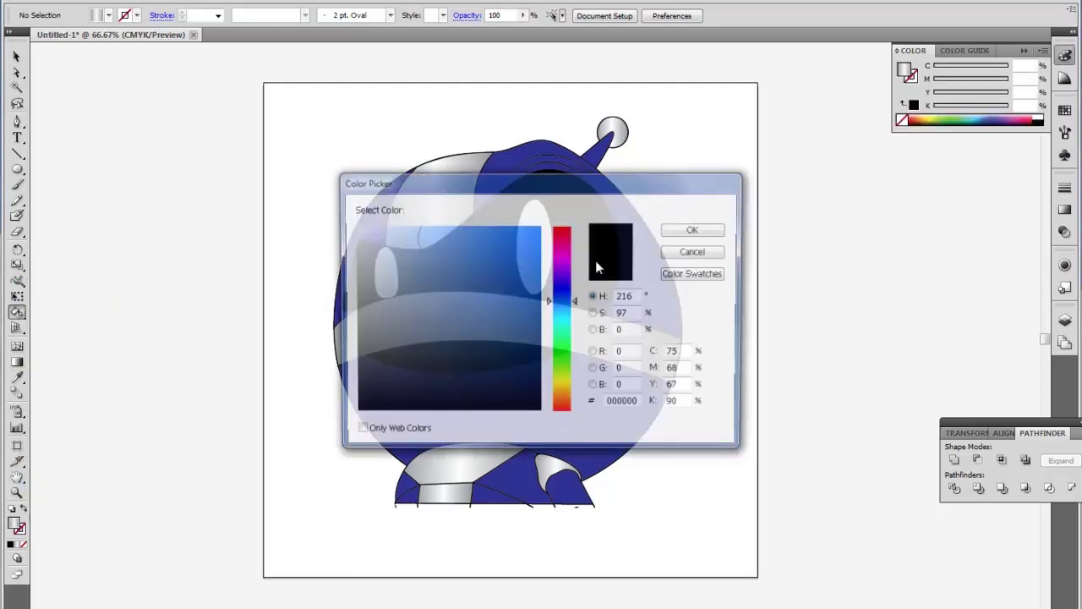
drag(425, 243, 427, 252)
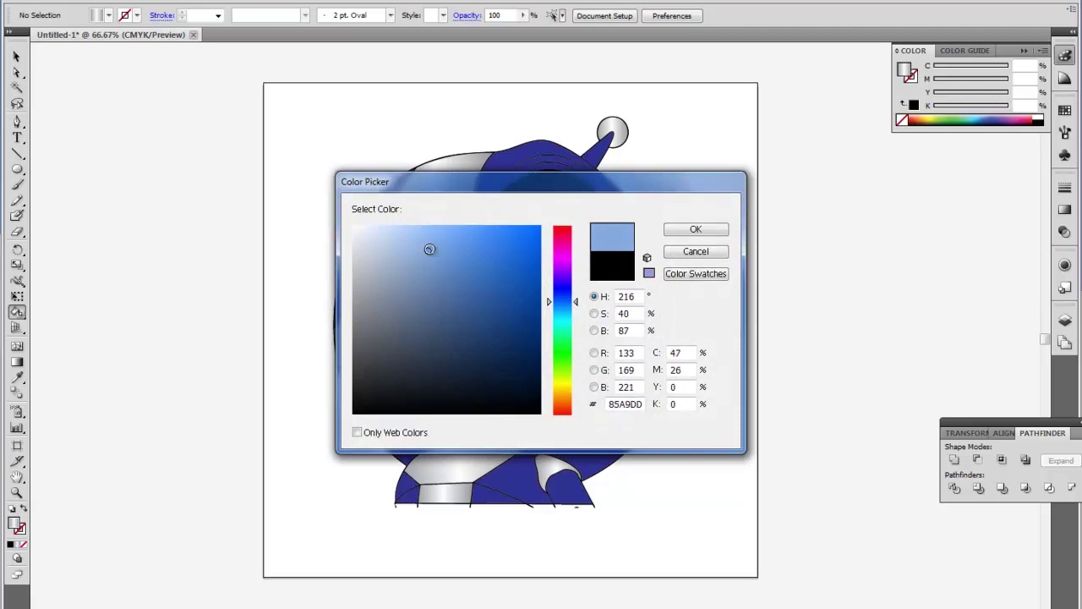
click(695, 230)
click(387, 271)
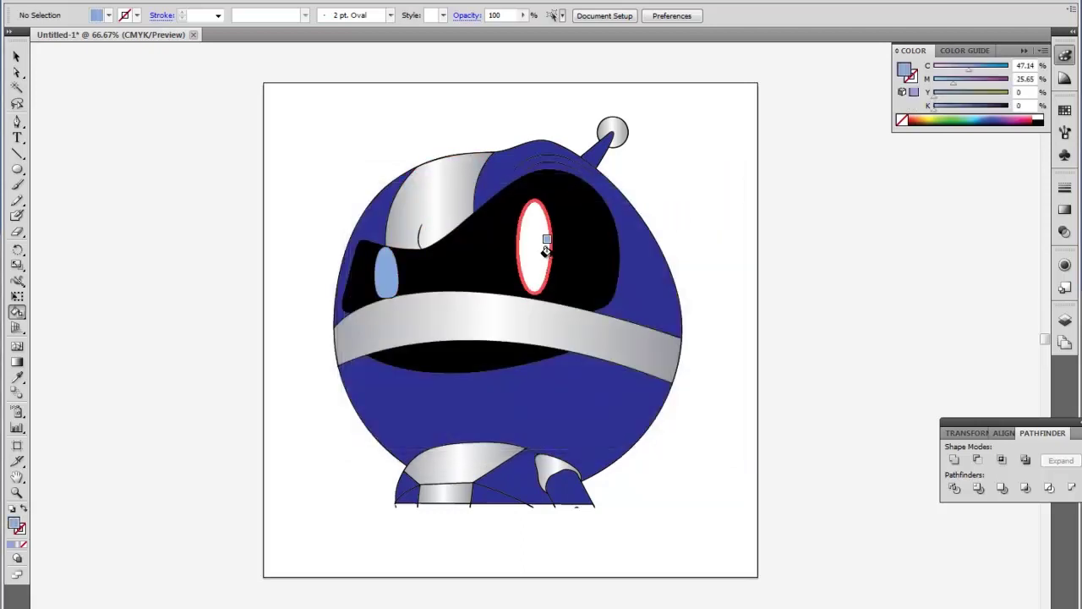
click(529, 247)
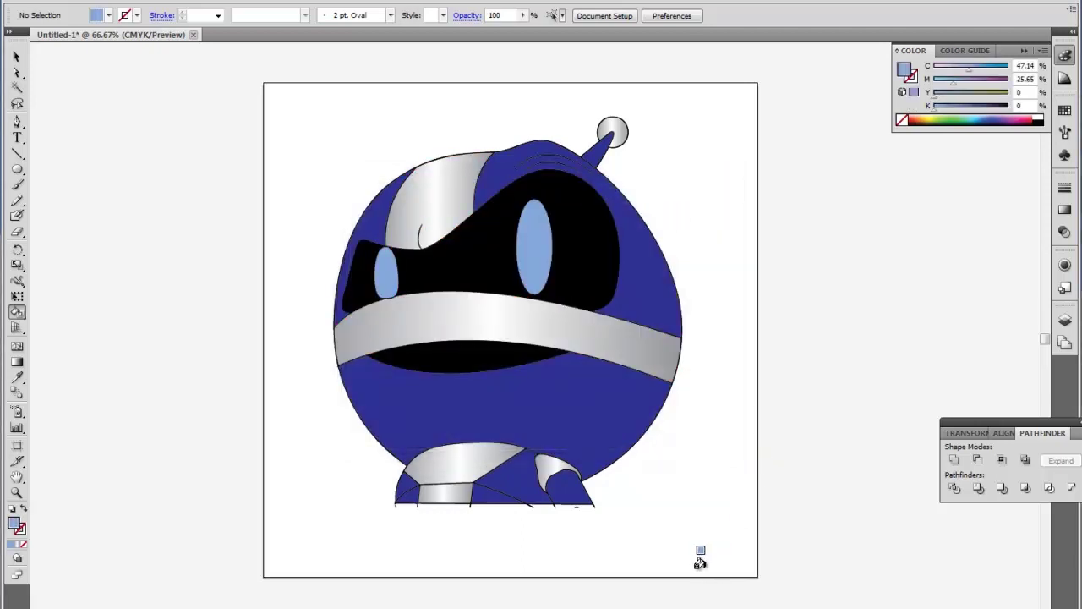
Step: Draw a small ellipse and fill it with paler blue A7C5EA
click(16, 58)
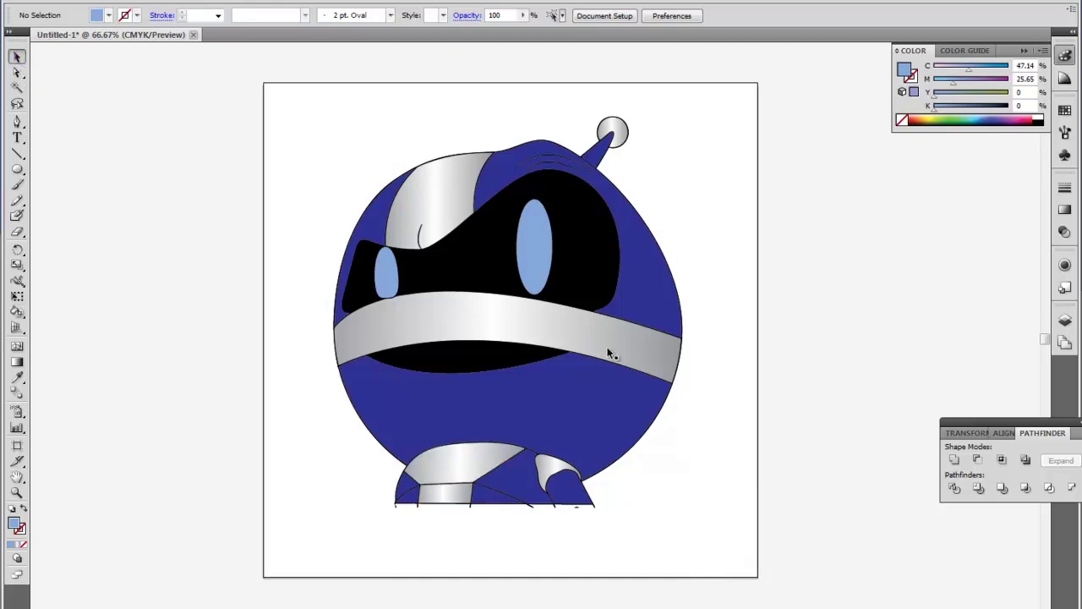
click(17, 168)
drag(292, 117, 306, 145)
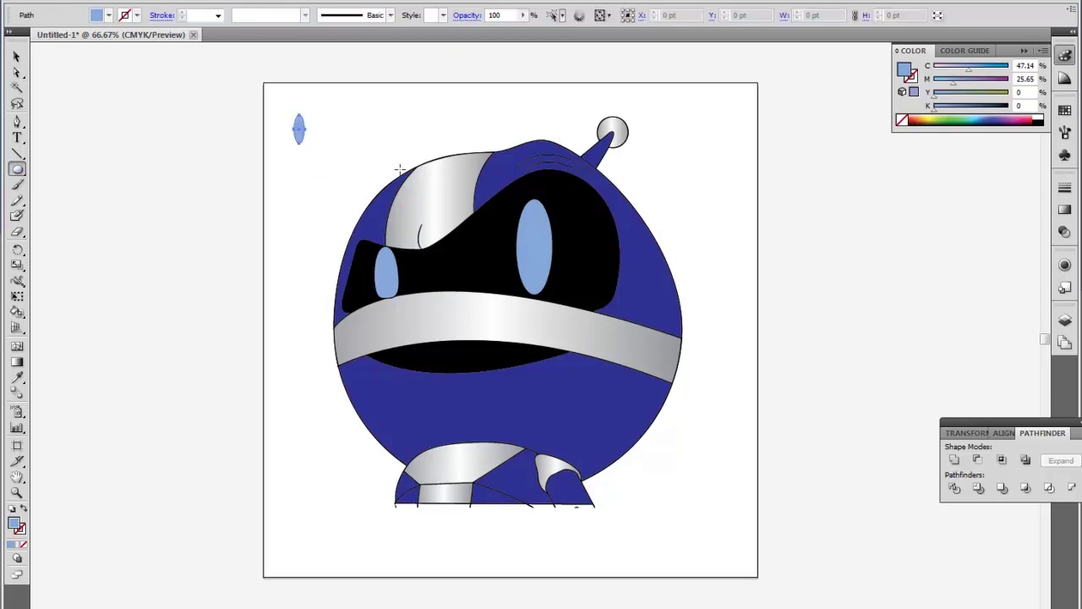
click(109, 15)
click(113, 15)
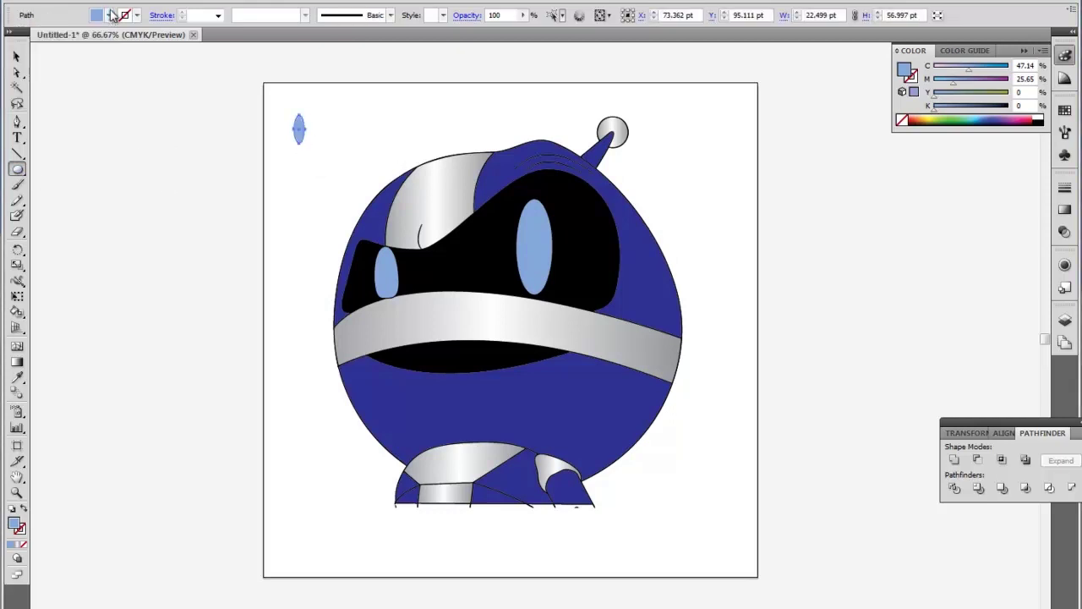
double_click(17, 524)
drag(423, 246, 408, 239)
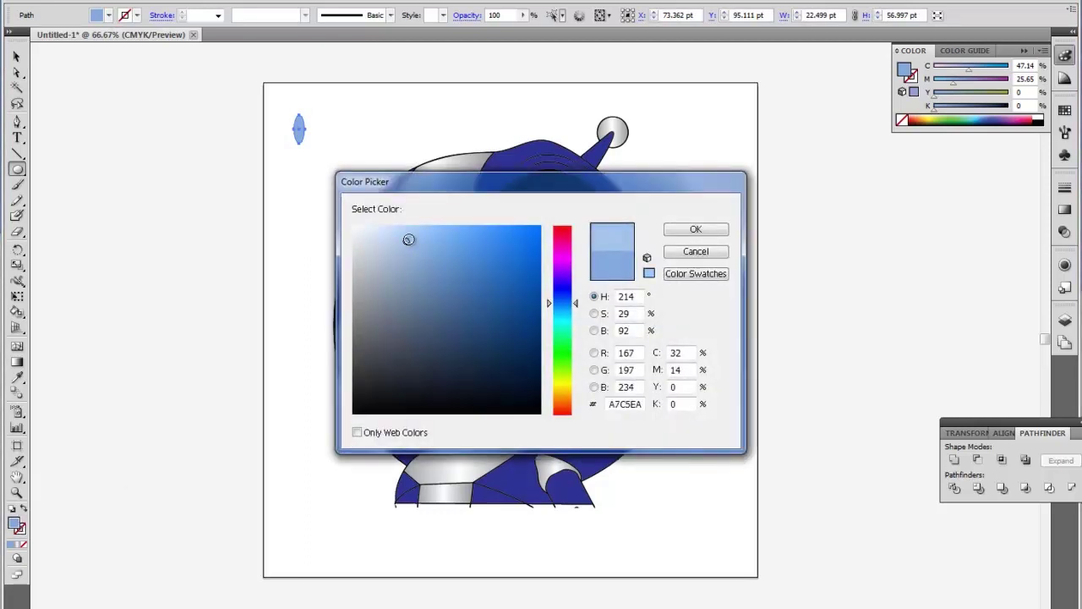
click(687, 230)
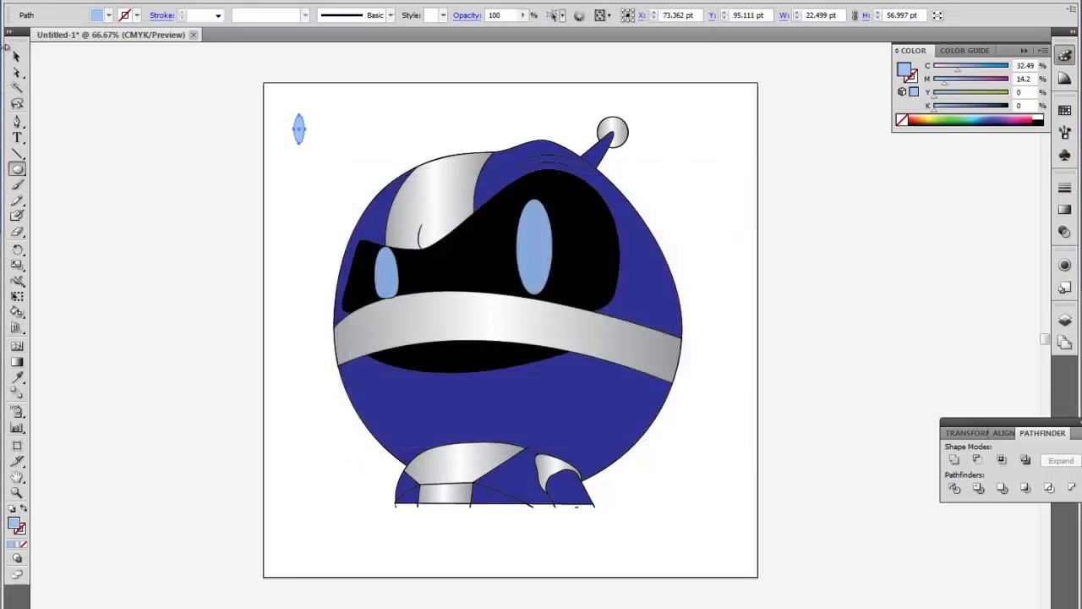
Step: Move the ellipse onto the left eye as a highlight and lighten it to C7DDF2
click(16, 55)
click(111, 133)
click(301, 128)
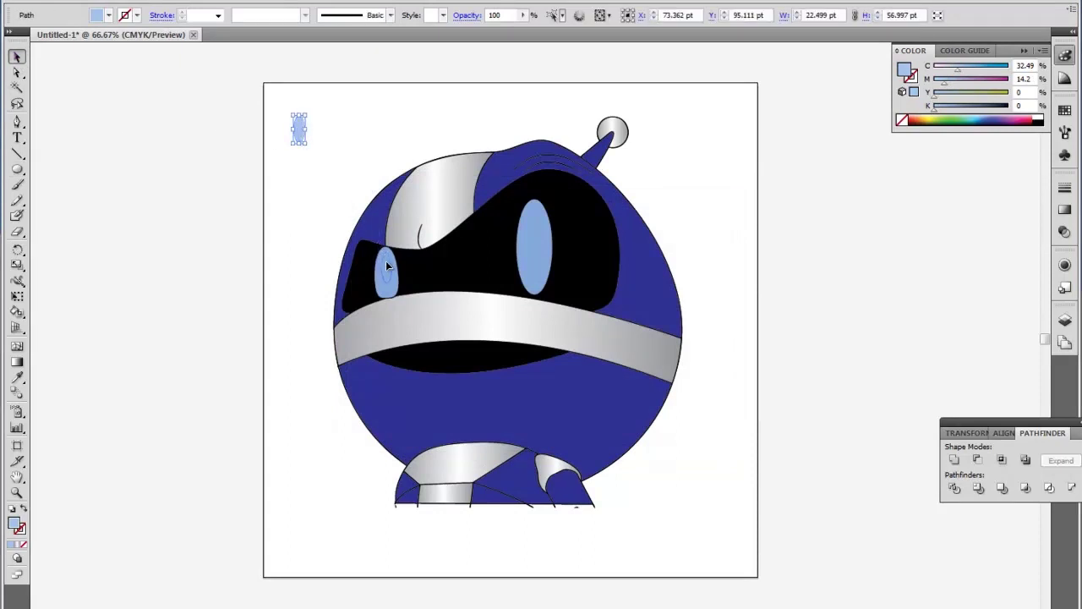
drag(386, 264, 386, 265)
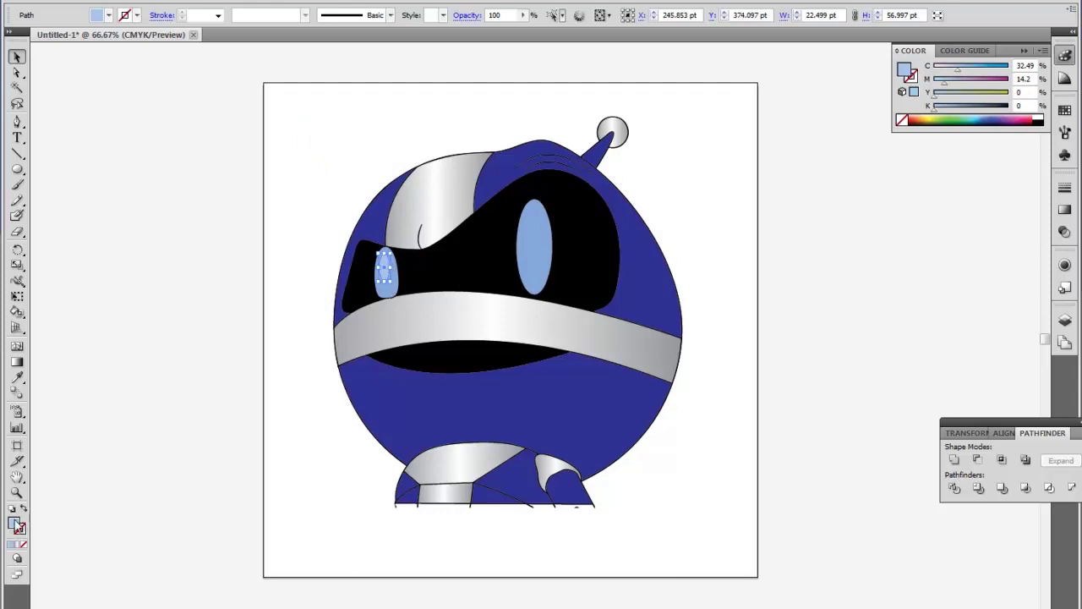
double_click(17, 524)
drag(426, 280, 385, 235)
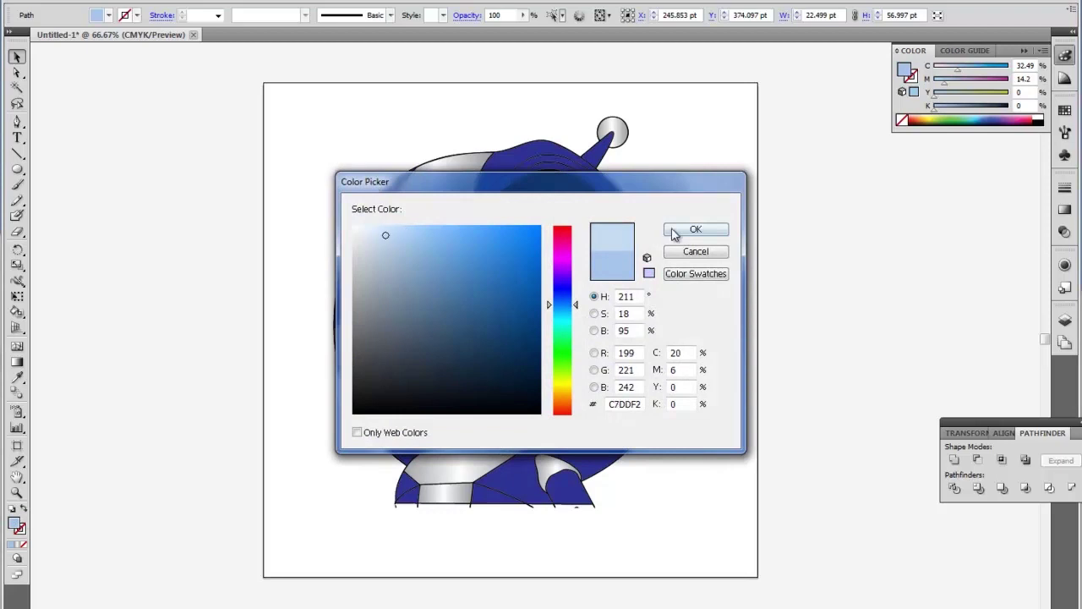
click(694, 230)
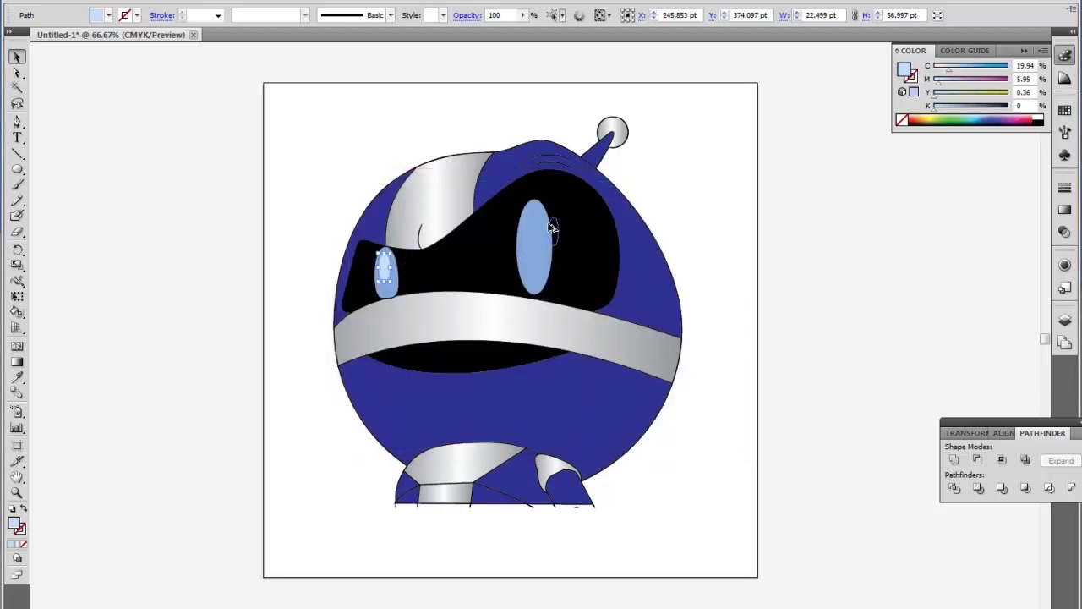
click(303, 148)
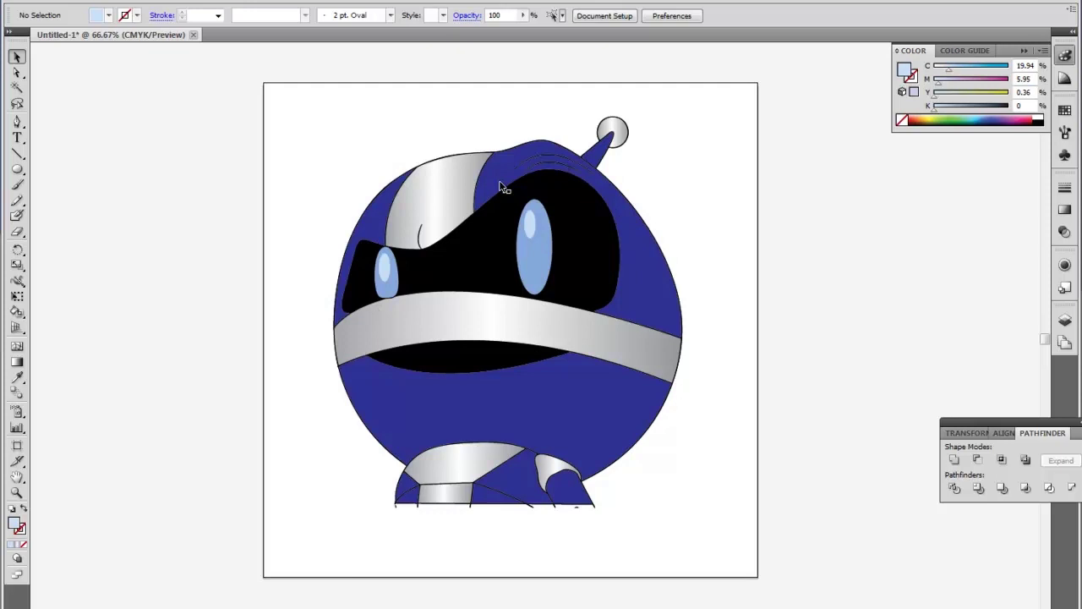
Step: Pick out the stray line on top of the head with Direct Selection
click(548, 165)
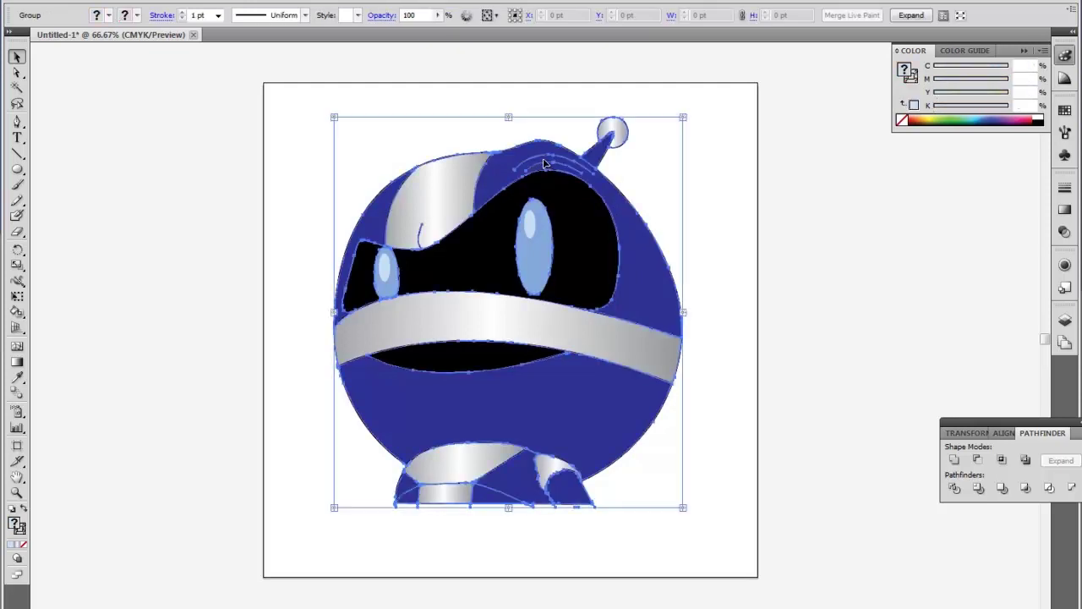
click(237, 157)
key(a)
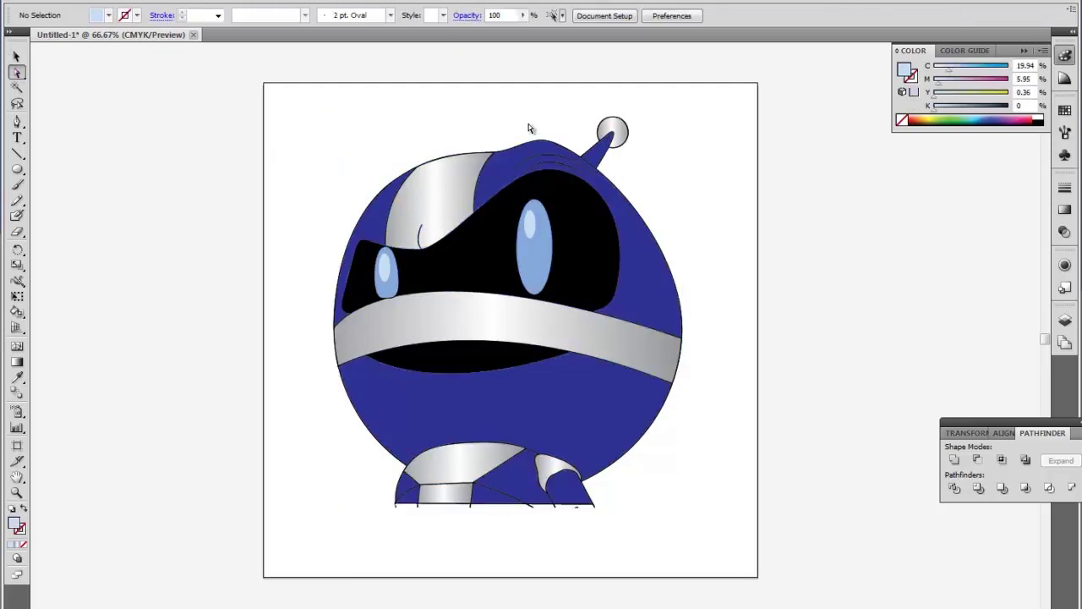
click(550, 164)
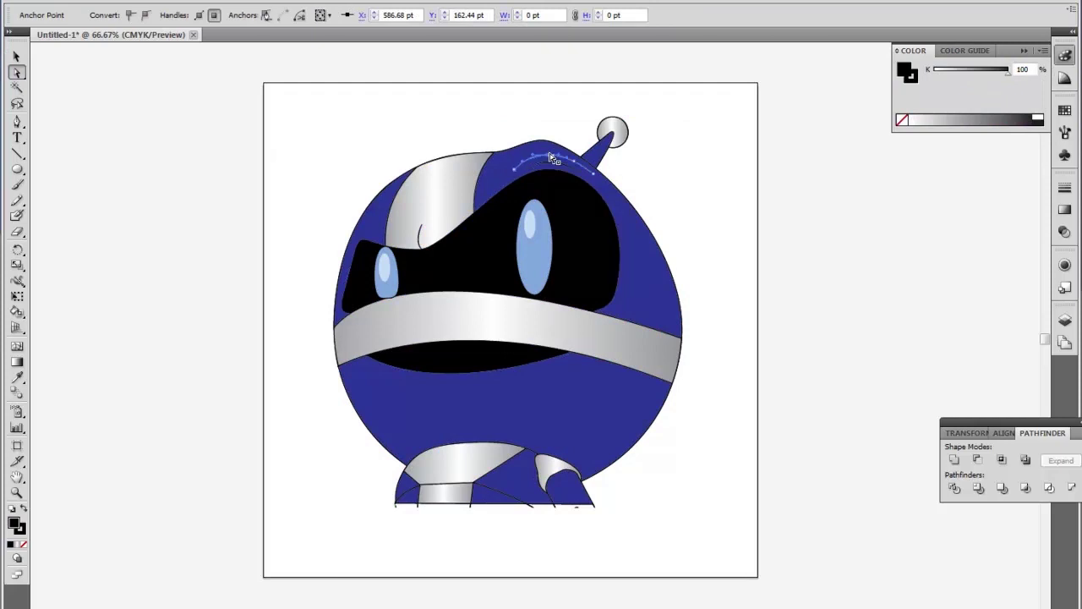
click(422, 235)
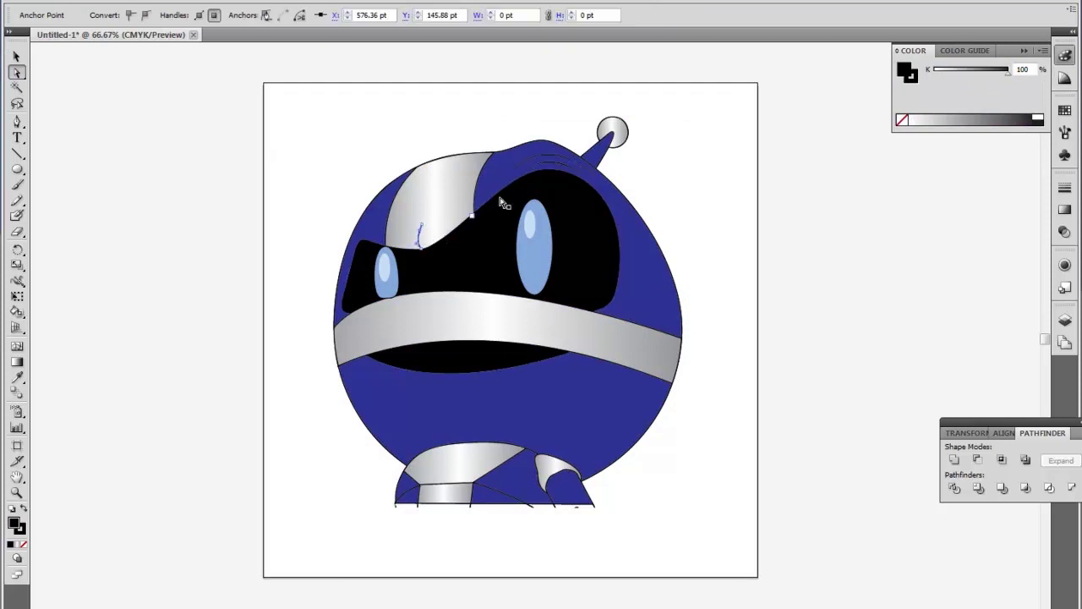
click(544, 161)
click(543, 161)
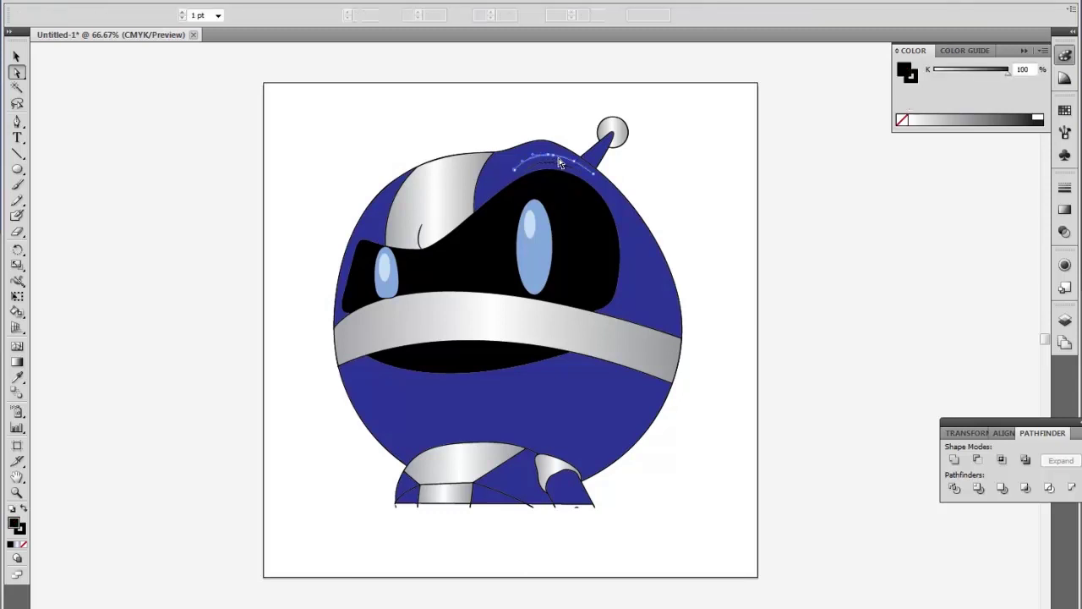
Step: Pick out the short stray arc on the head and the crease on the silver stripe
click(559, 171)
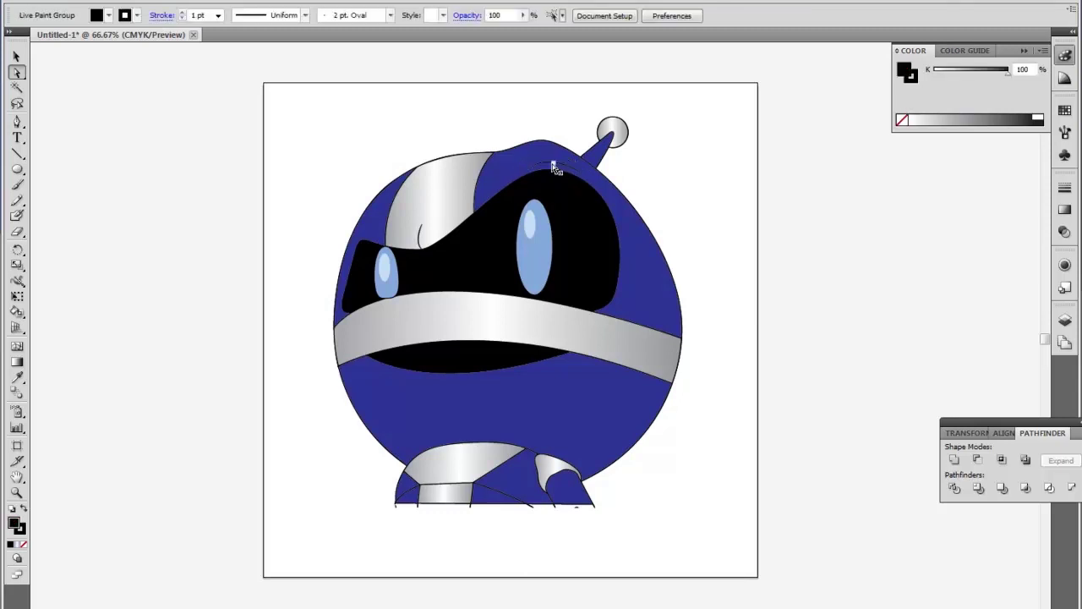
click(421, 232)
click(423, 236)
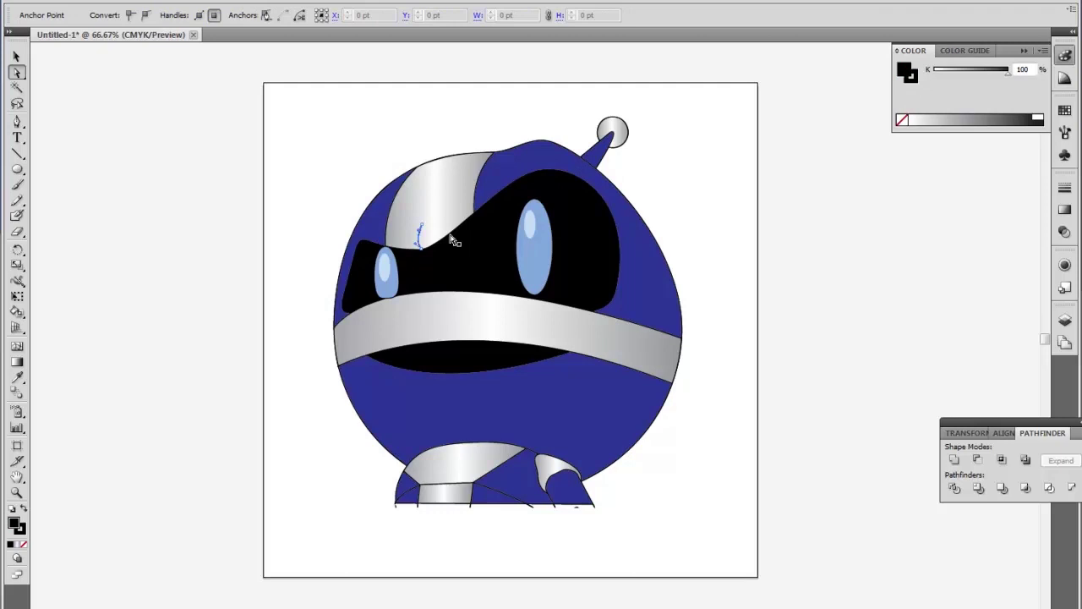
click(433, 241)
click(417, 232)
click(457, 235)
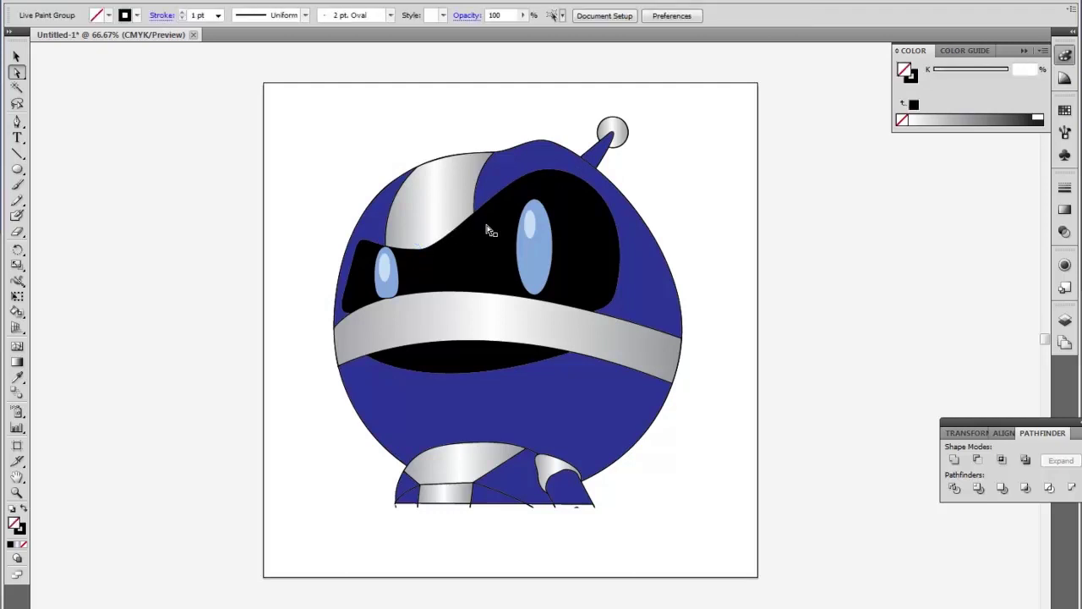
Step: Try enlarging and moving the robot group, then undo the change
click(16, 56)
click(597, 397)
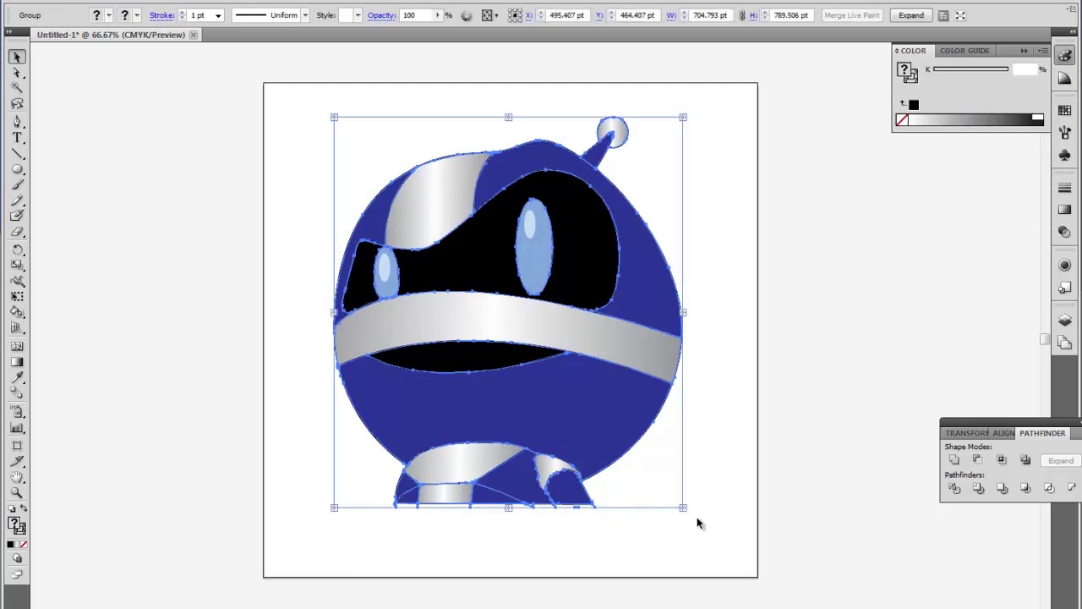
drag(683, 507, 754, 587)
drag(708, 523, 686, 499)
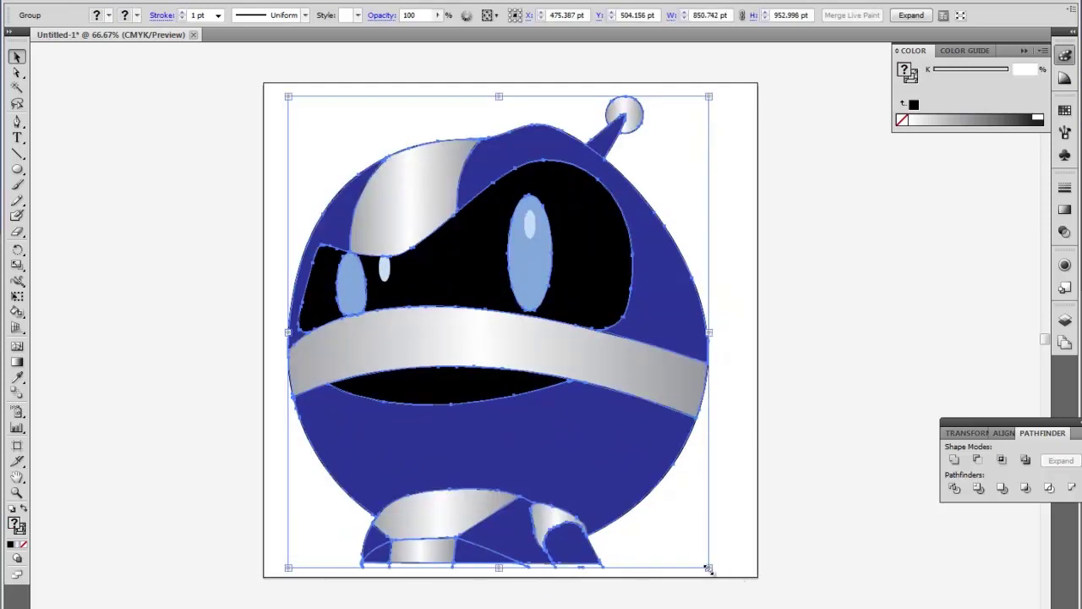
drag(709, 570, 753, 592)
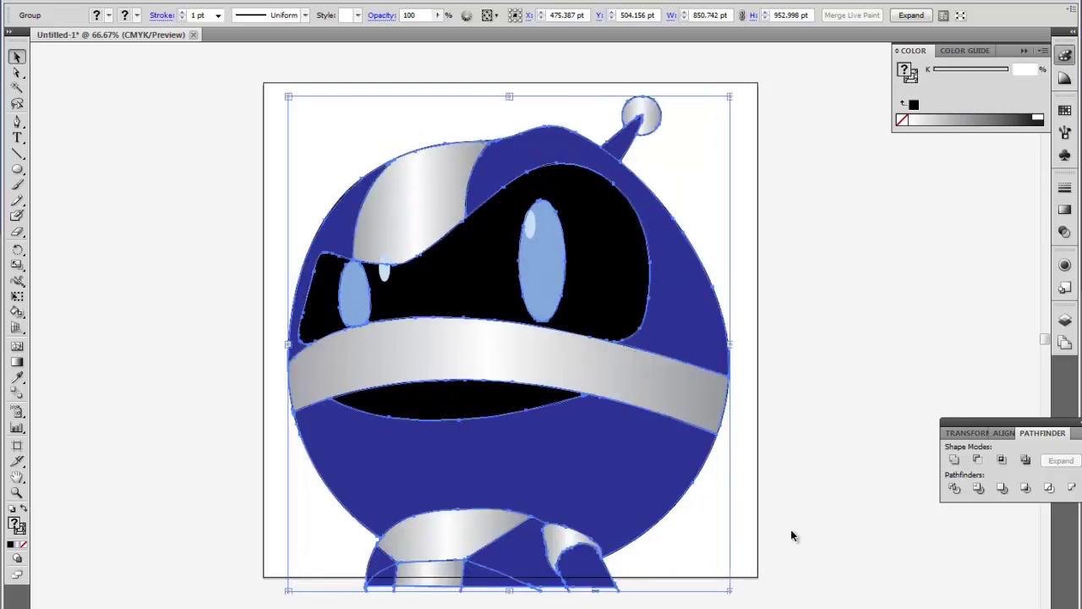
key(ctrl+z)
key(ctrl+z)
key(ctrl+z)
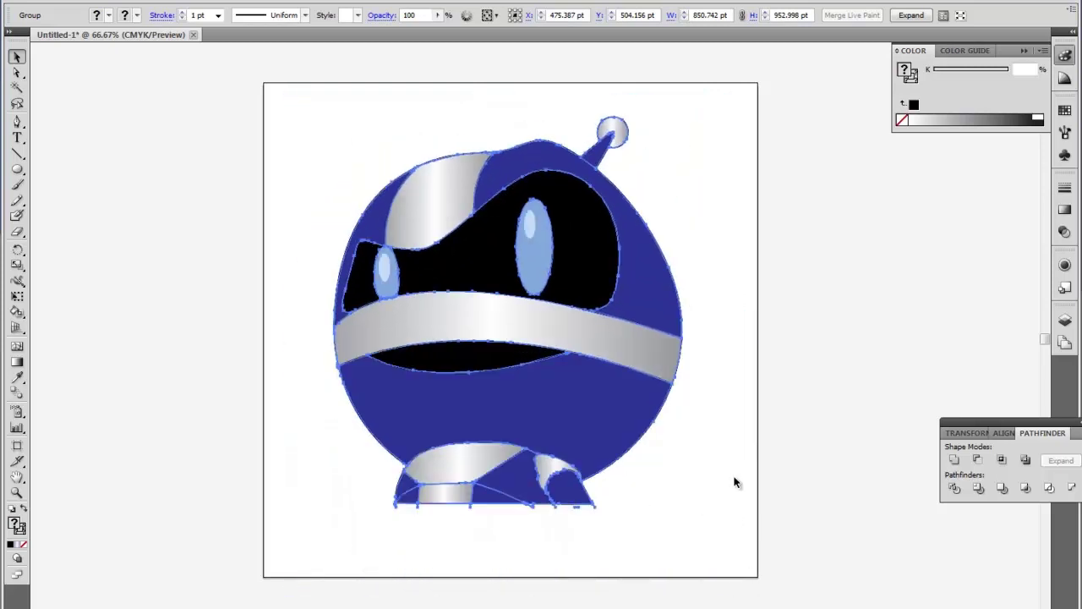
click(592, 542)
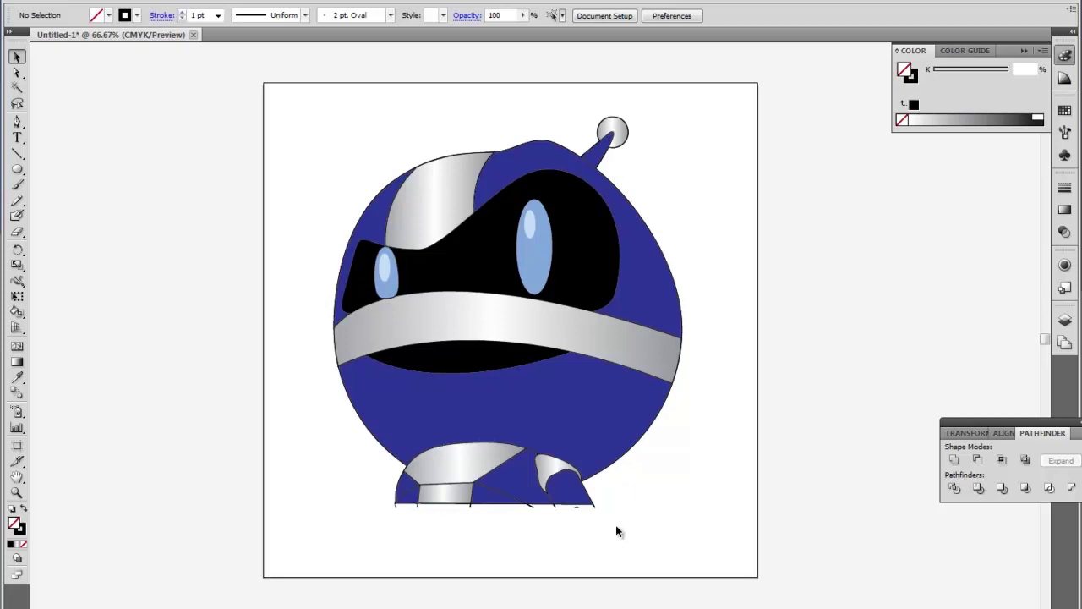
Step: Zoom in and use the Eraser to remove the line tails below the robot's base
key(ctrl+plus)
key(ctrl+plus)
key(ctrl+plus)
scroll(556, 161, down, 3)
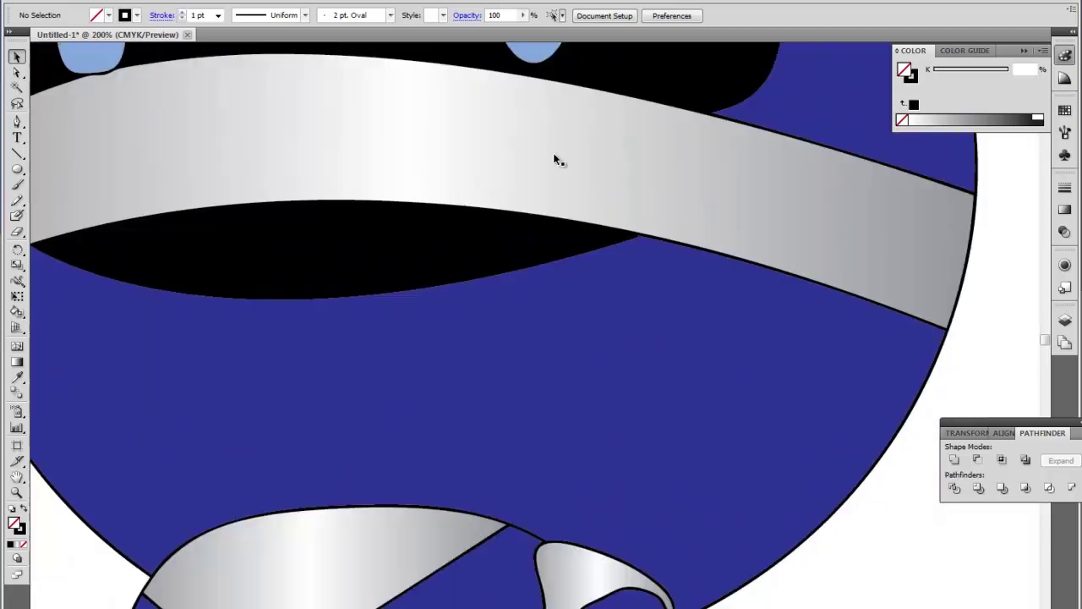
scroll(701, 343, down, 4)
scroll(709, 339, up, 2)
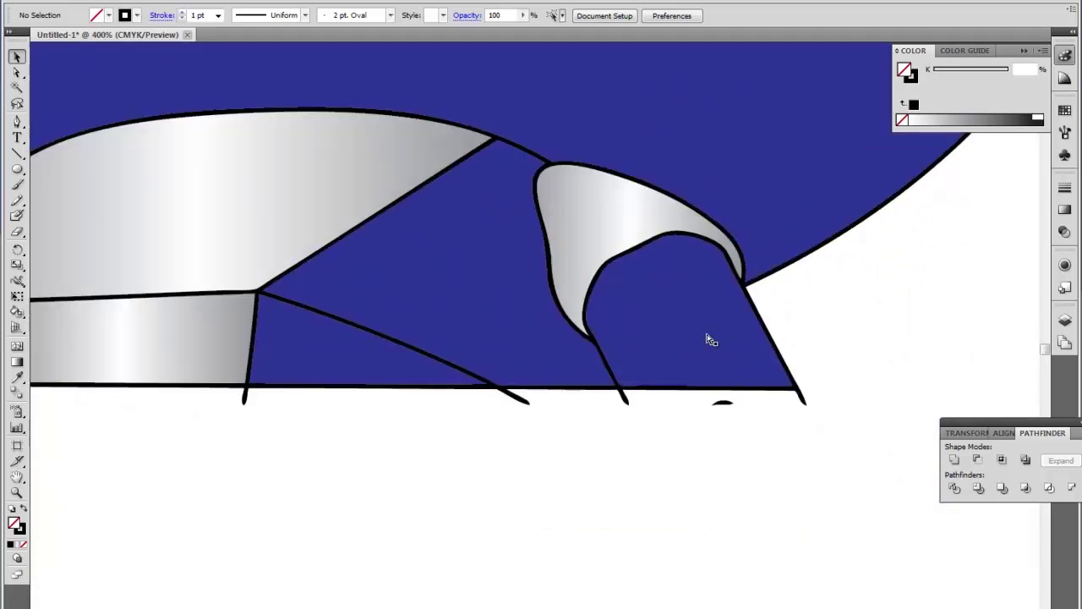
scroll(709, 339, down, 2)
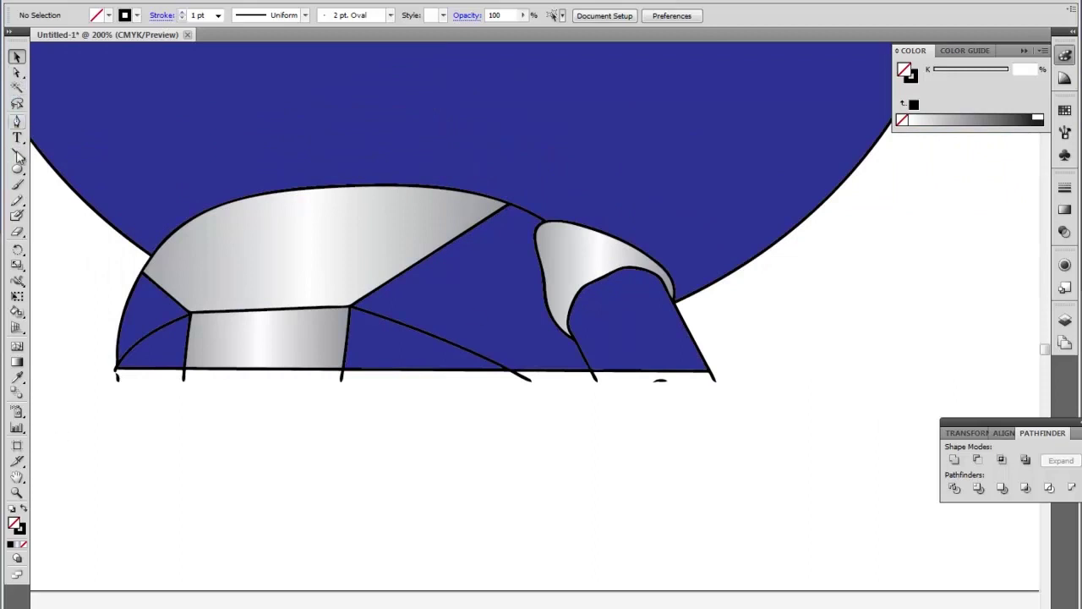
click(16, 231)
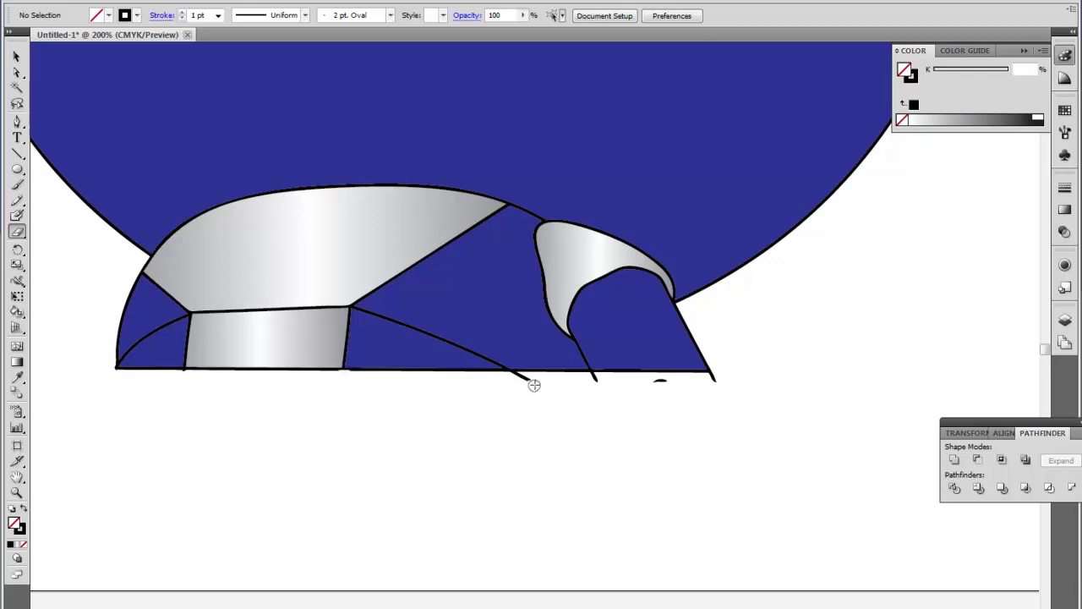
mouse_move(533, 382)
mouse_down()
mouse_move(524, 380)
mouse_move(725, 376)
mouse_up()
key(ctrl+z)
key(ctrl+z)
drag(673, 381, 587, 377)
click(16, 58)
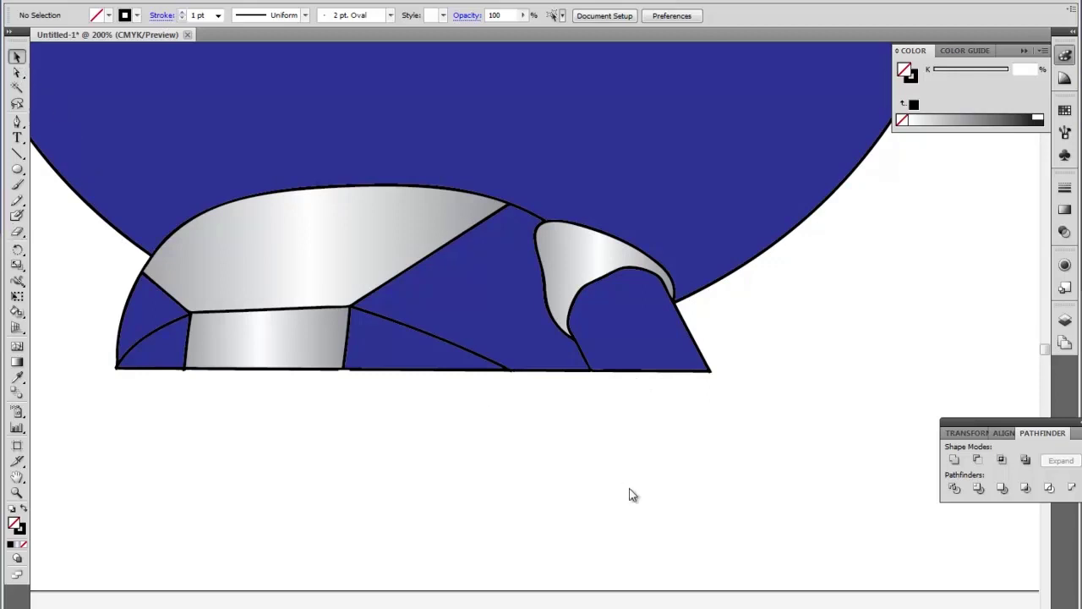
key(ctrl+minus)
key(ctrl+minus)
key(ctrl+minus)
key(ctrl+minus)
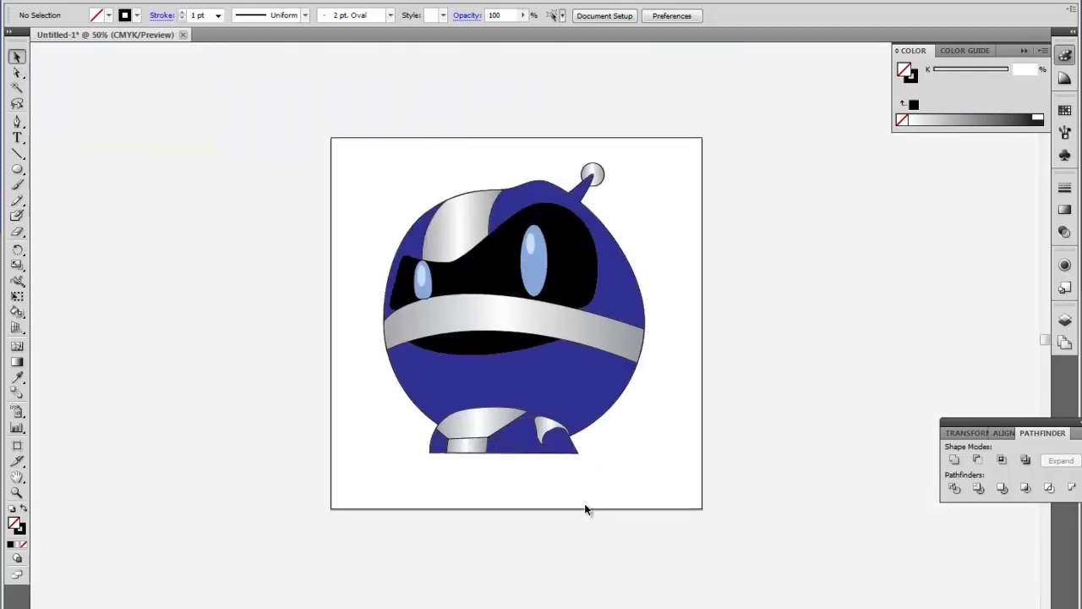
Step: Move the robot toward the artboard centre and redo the undone erase
scroll(586, 510, up, 3)
drag(515, 430, 439, 440)
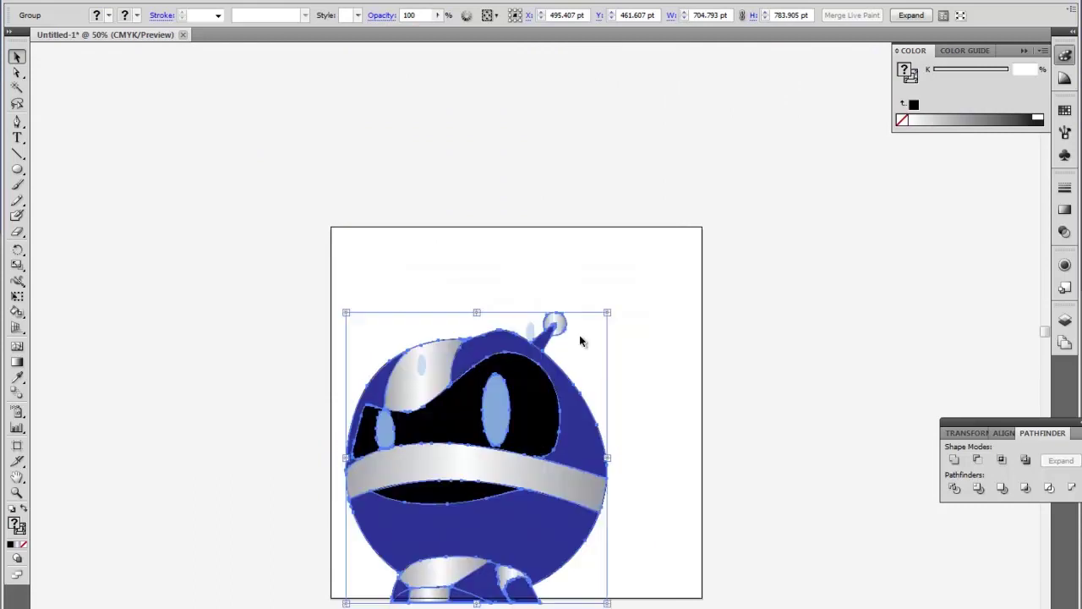
drag(596, 376, 633, 316)
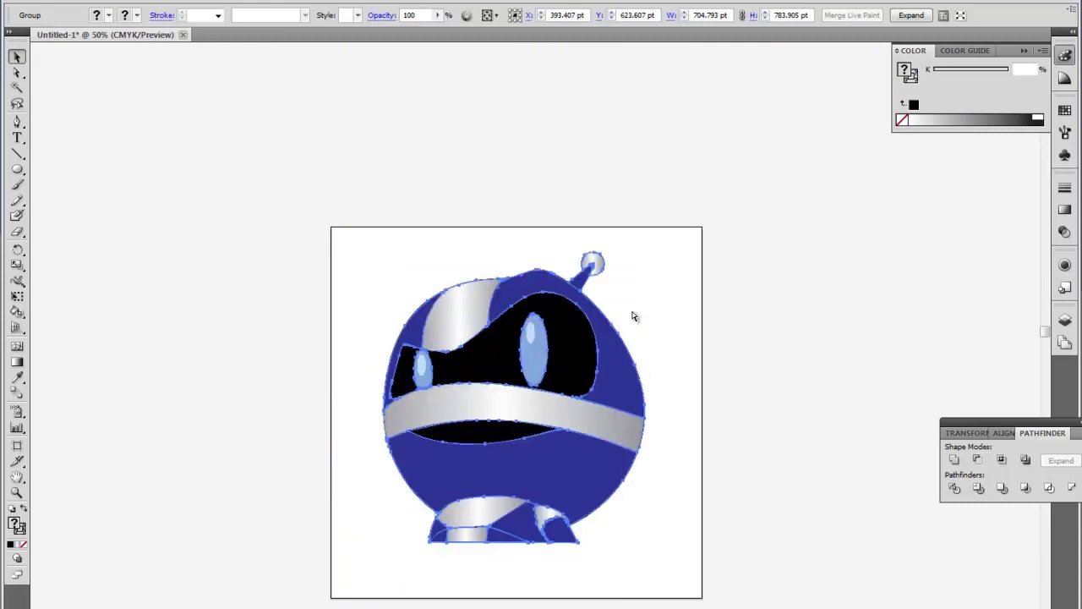
click(684, 316)
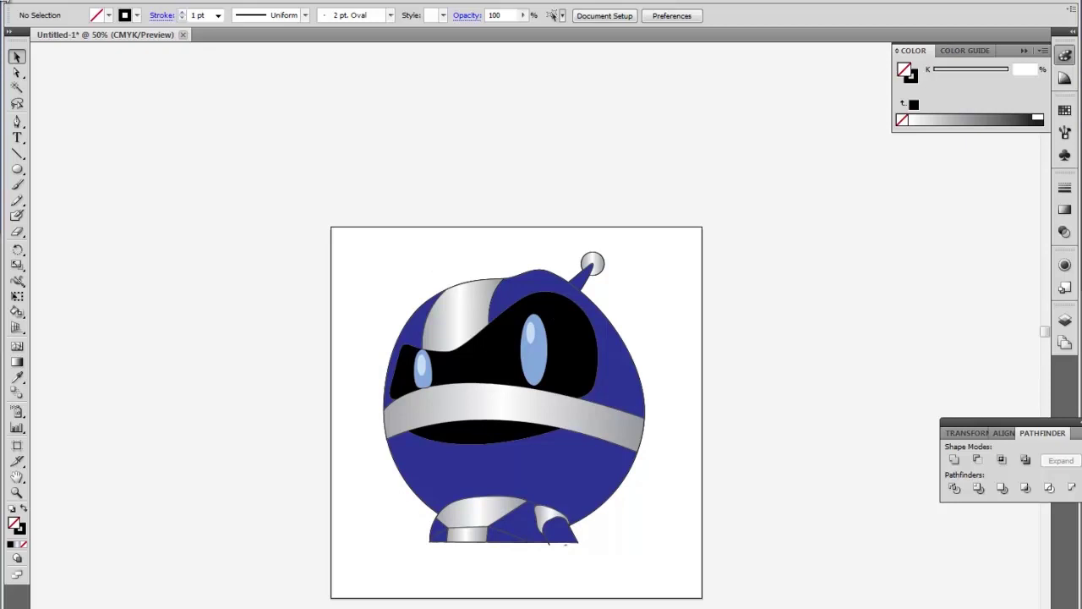
click(72, 3)
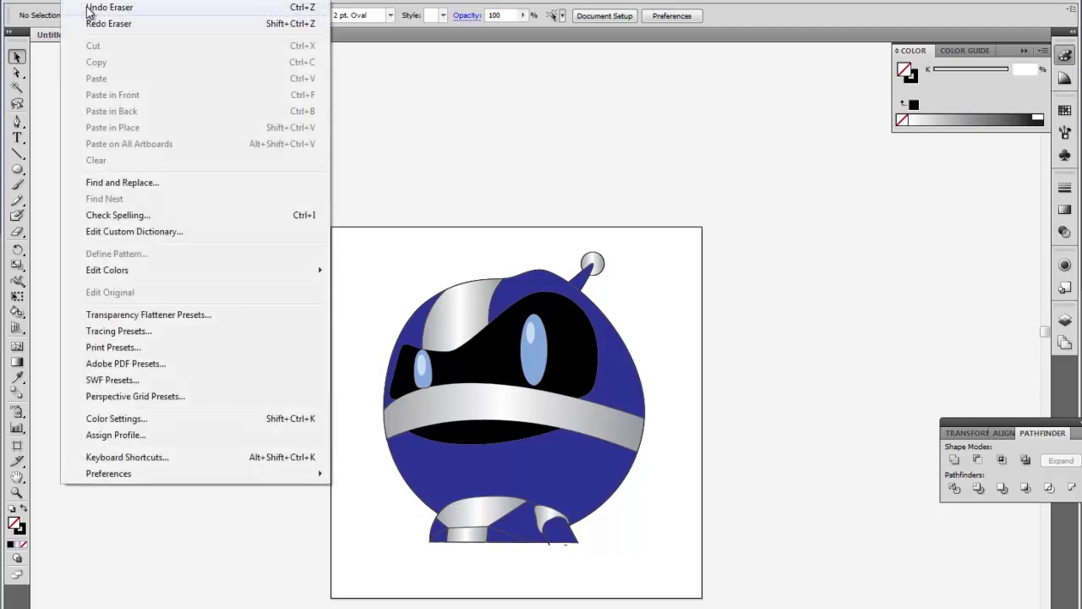
click(108, 23)
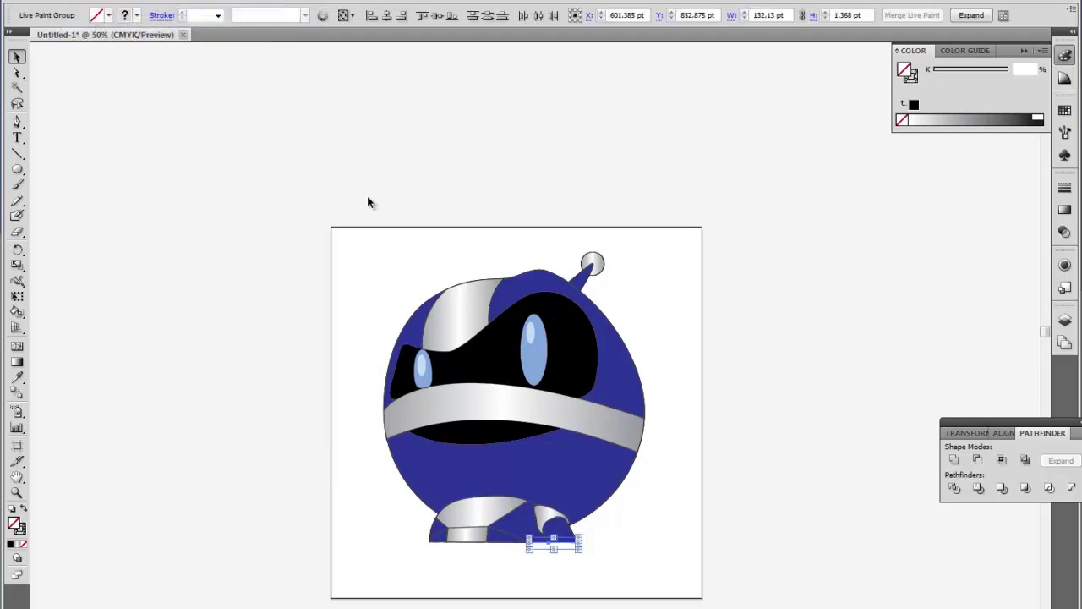
Step: Scale the robot up to fill the artboard, its base at the bottom edge
drag(367, 225, 720, 522)
drag(568, 448, 524, 507)
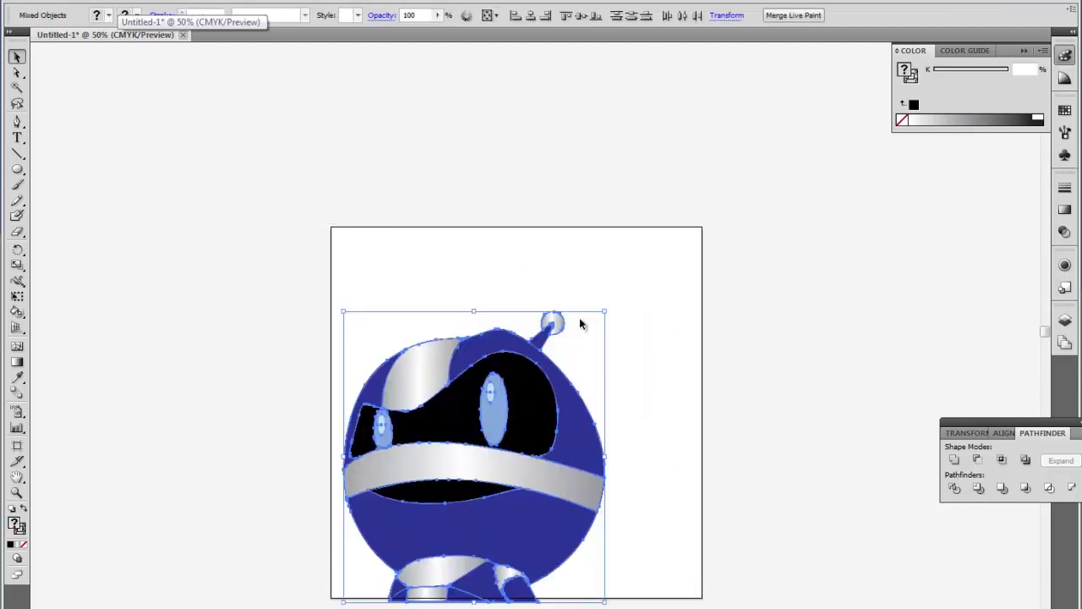
drag(605, 312, 677, 238)
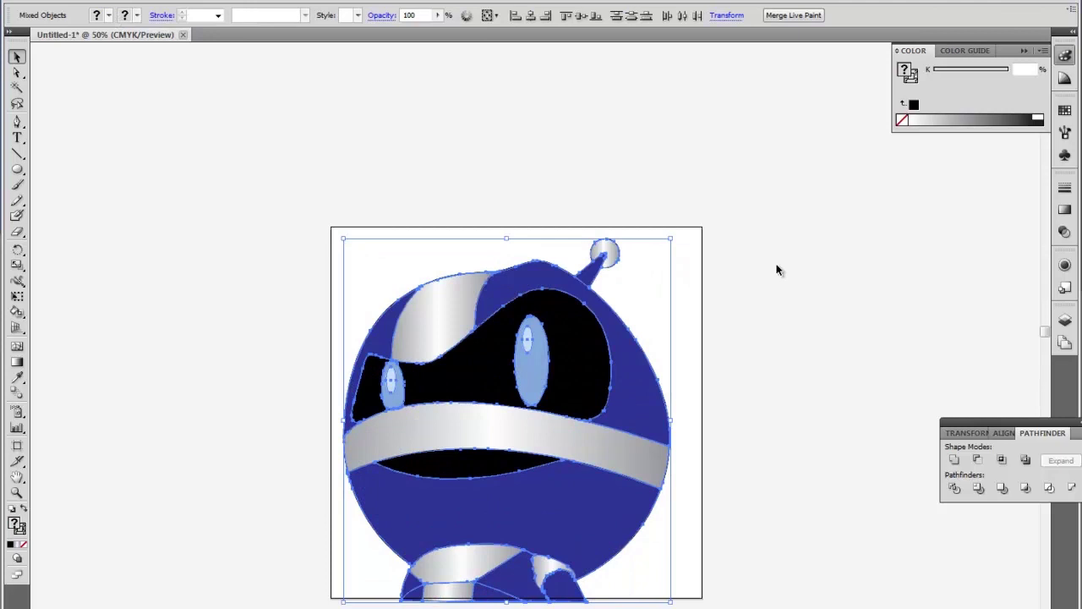
click(764, 397)
scroll(744, 469, down, 2)
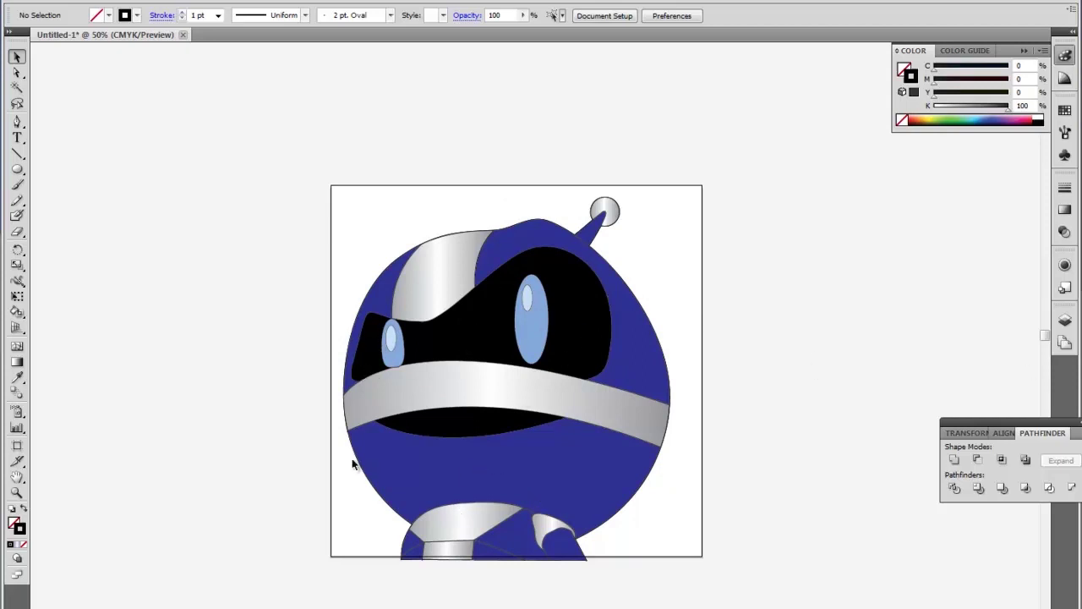
Step: Add a new layer and draw a 1396 × 1148 pt rectangle overhanging the artboard
click(1064, 319)
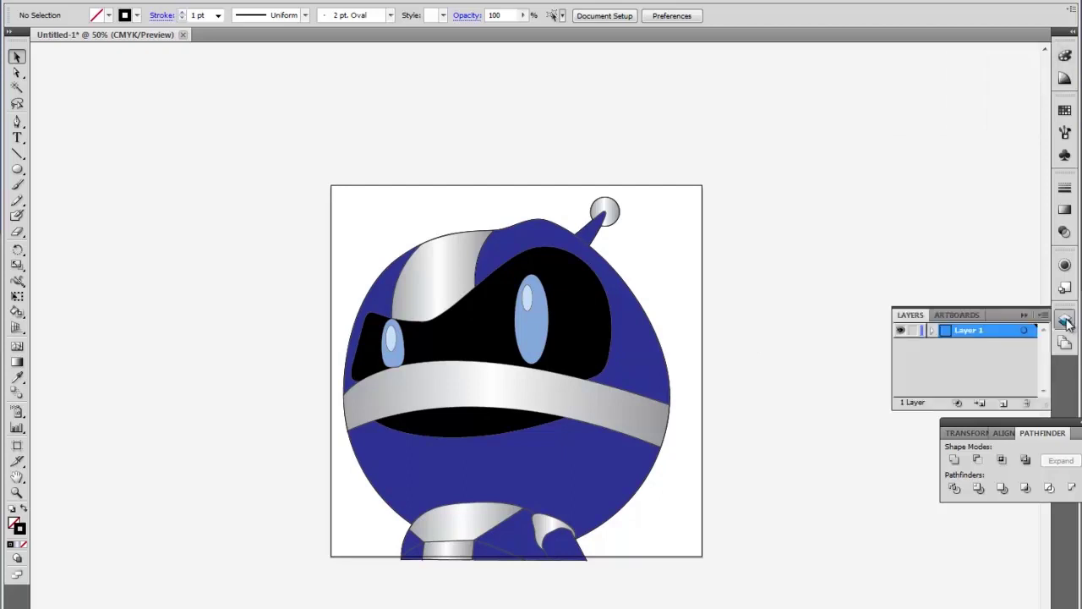
click(1004, 403)
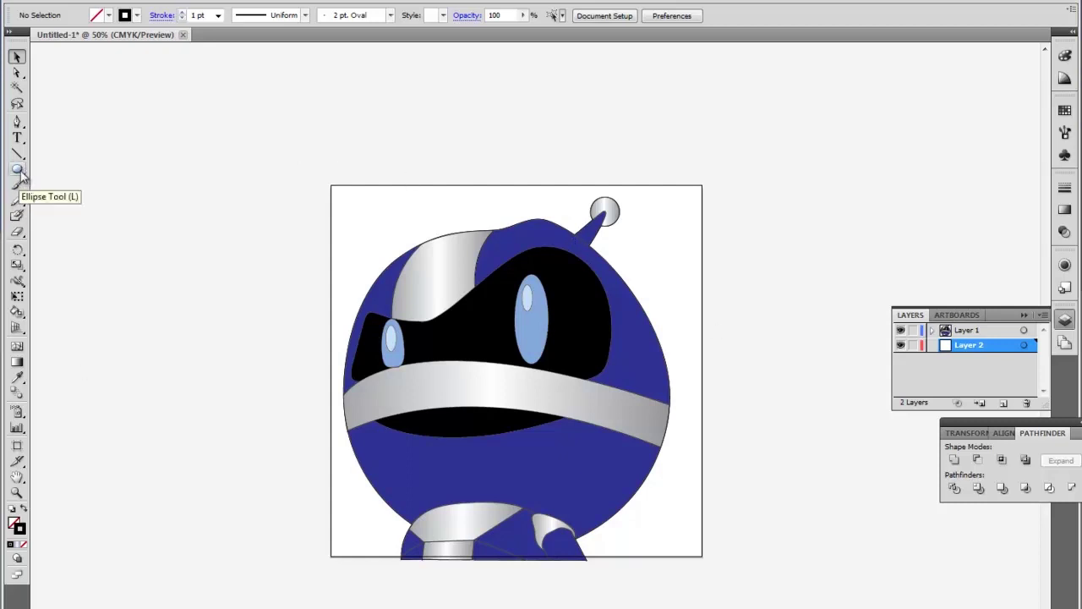
drag(21, 172, 54, 182)
drag(256, 144, 774, 511)
Step: Apply a linear gradient fill to the background rectangle
click(14, 525)
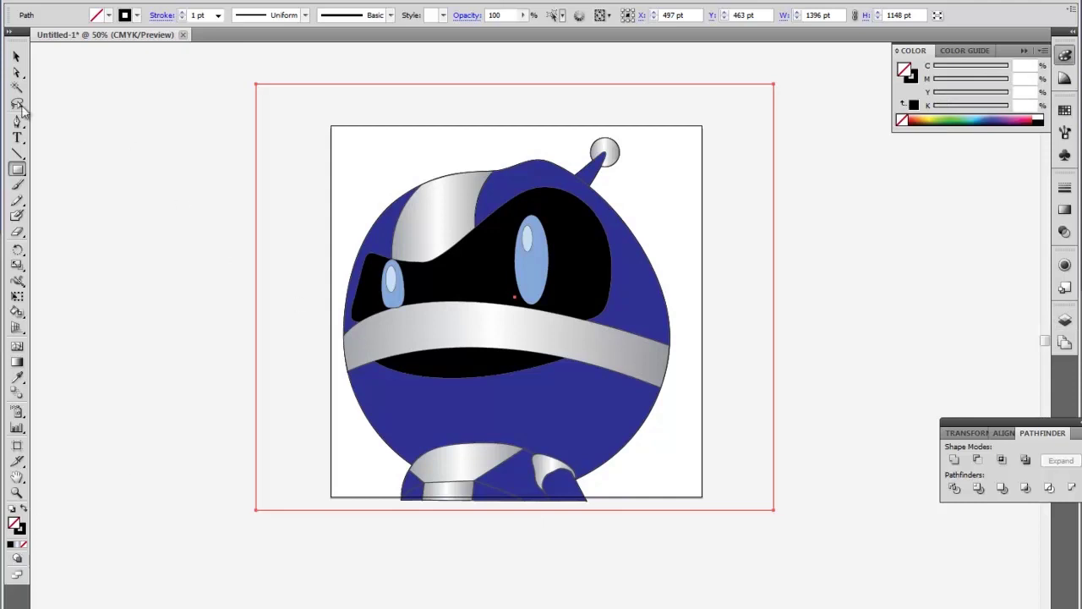
click(111, 15)
click(17, 544)
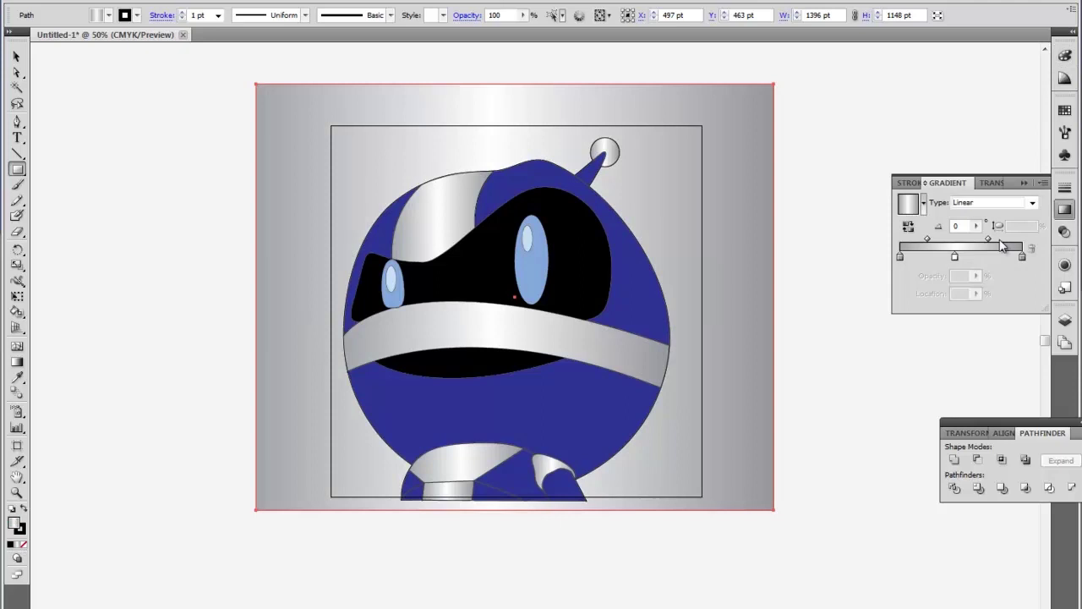
drag(1022, 258, 952, 256)
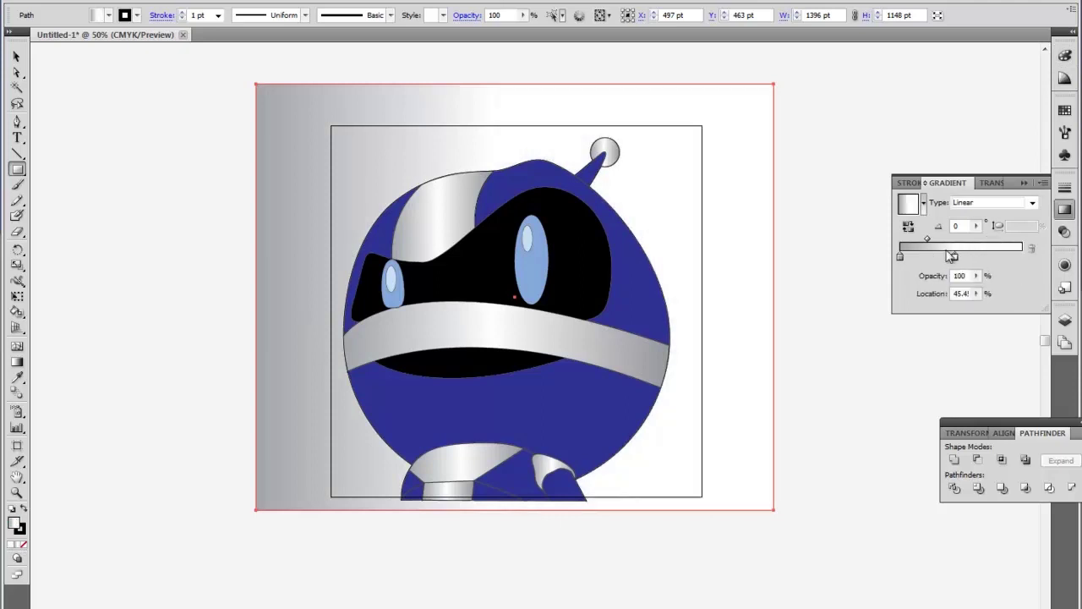
key(ctrl+z)
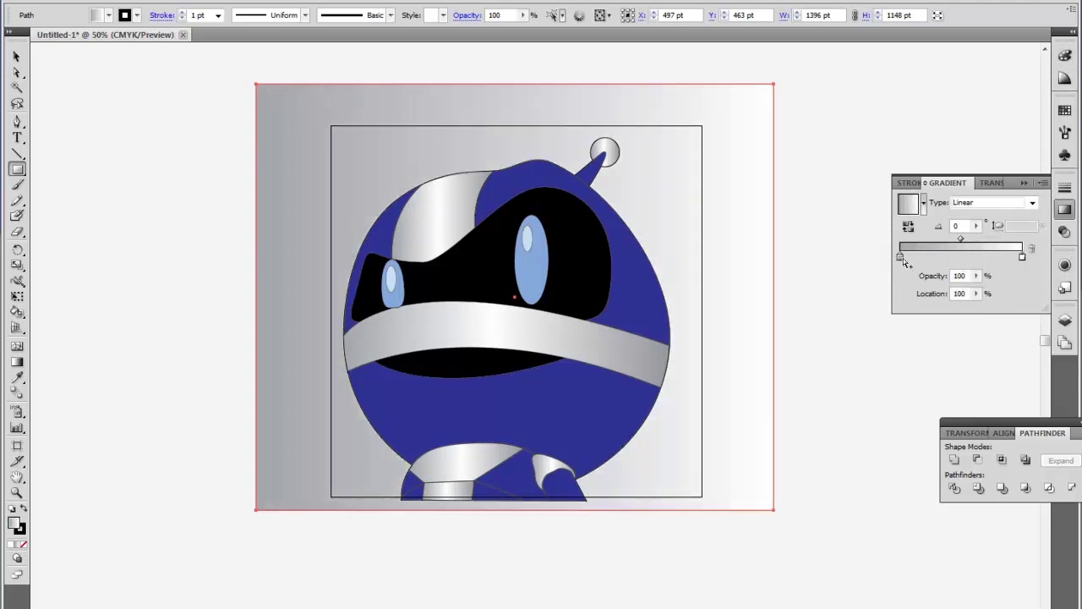
Step: Make the gradient run from red to orange at a -105° angle
double_click(901, 257)
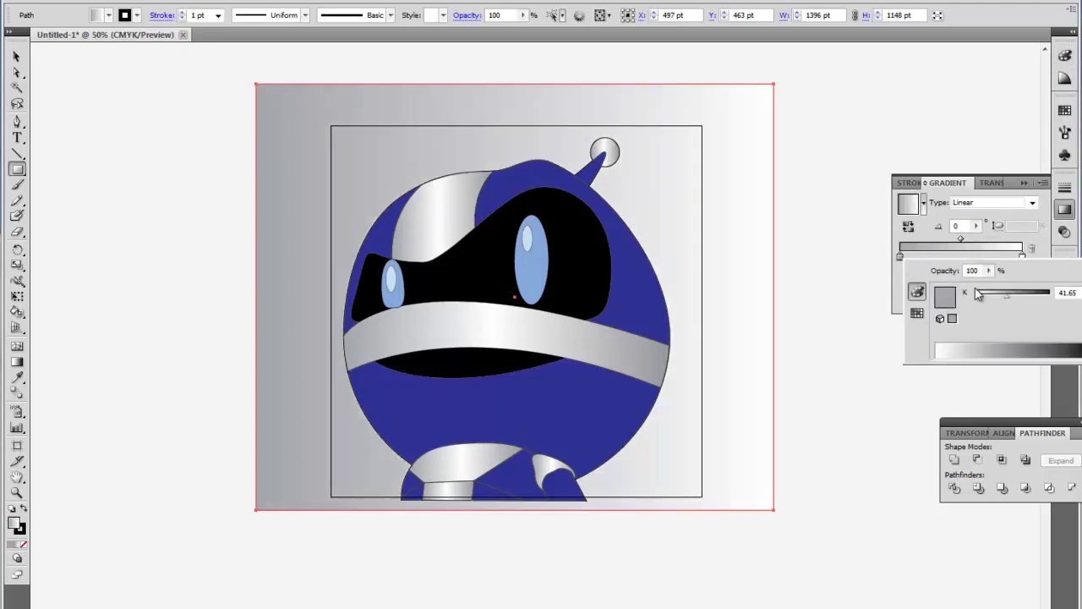
click(917, 315)
click(1037, 293)
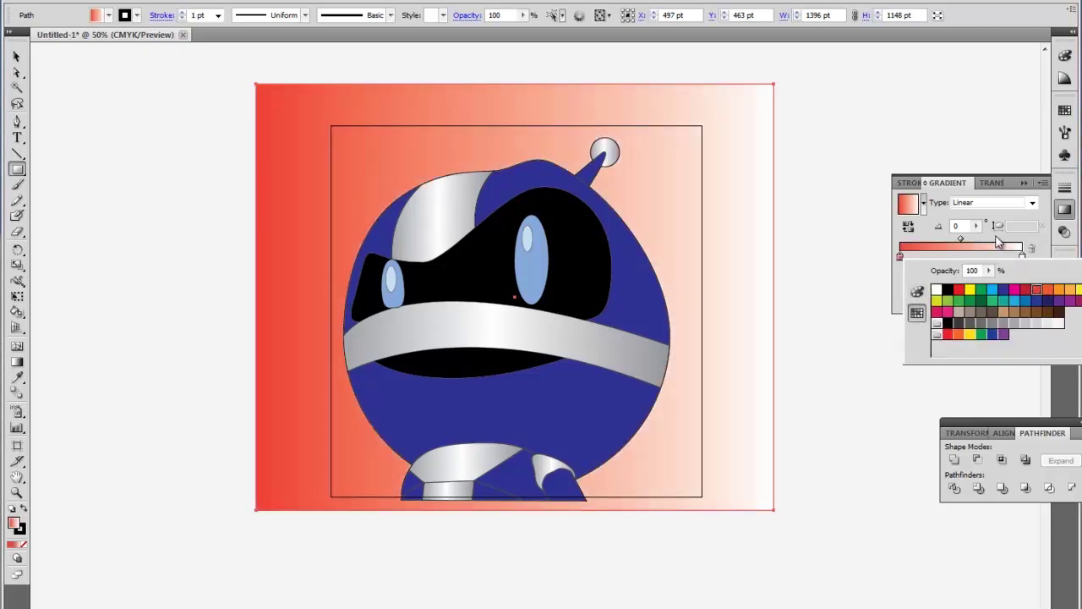
click(1019, 255)
double_click(1021, 256)
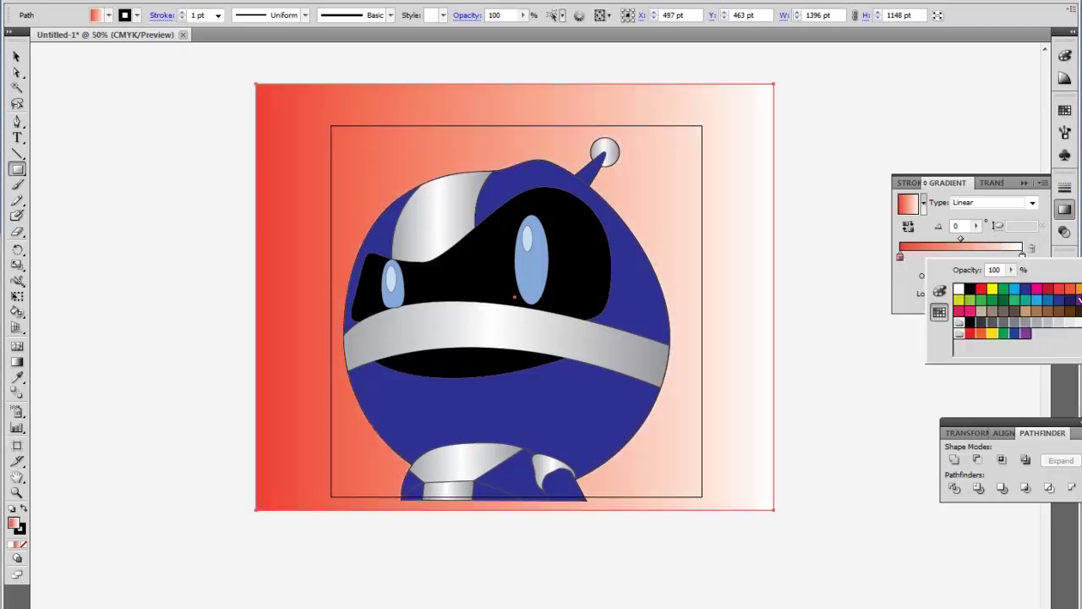
click(1075, 290)
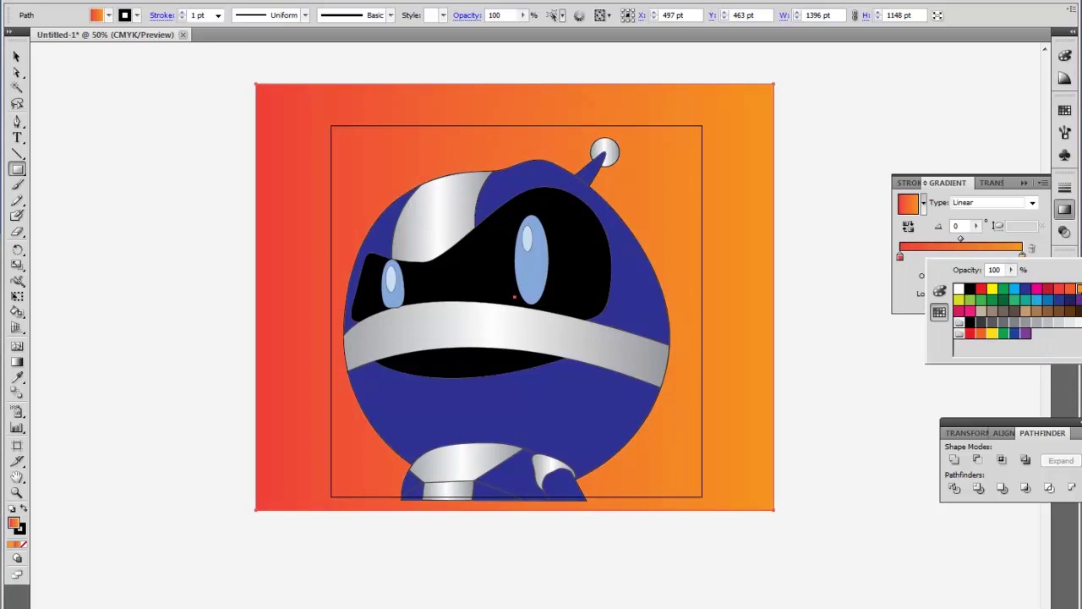
click(924, 241)
drag(978, 228, 917, 247)
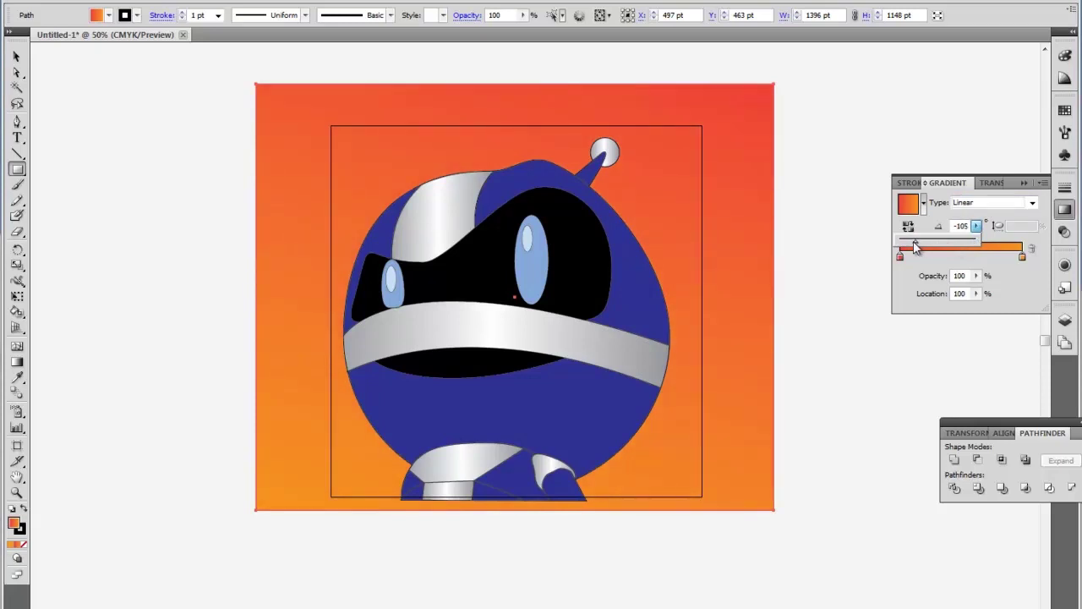
click(875, 238)
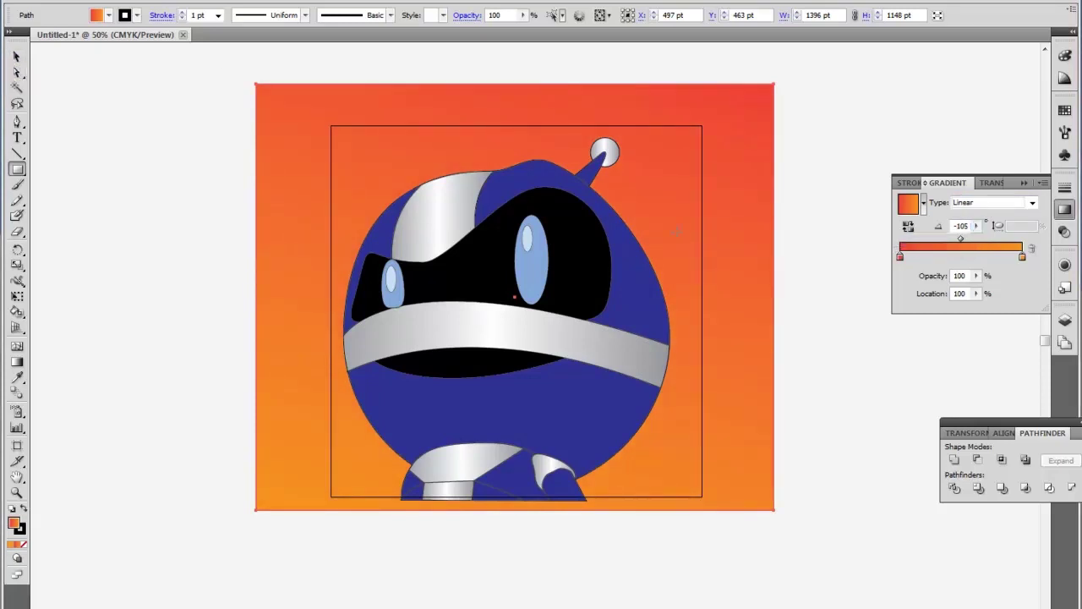
click(376, 99)
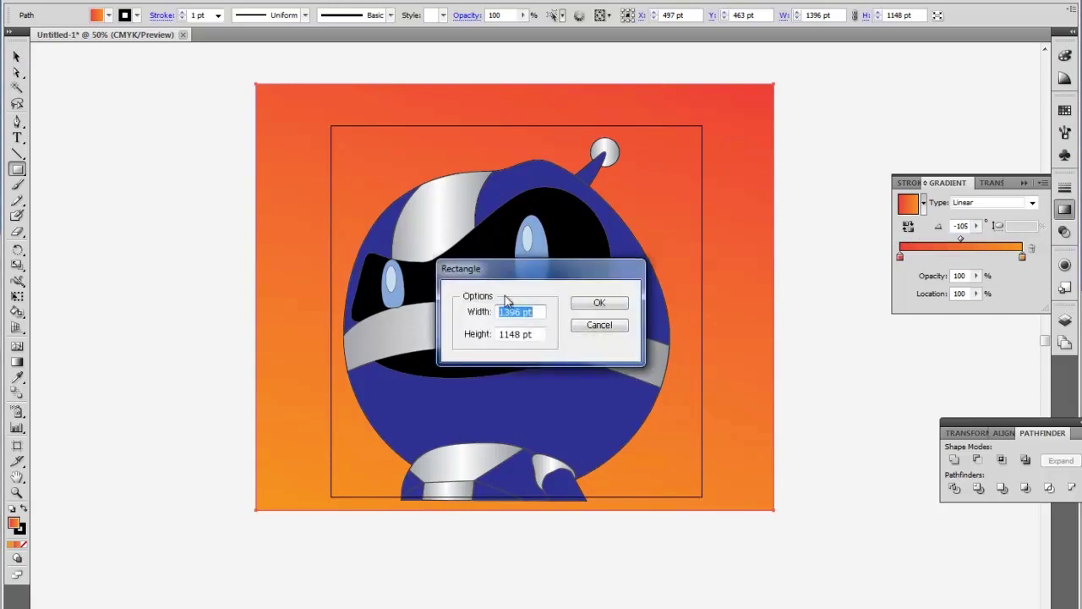
click(600, 323)
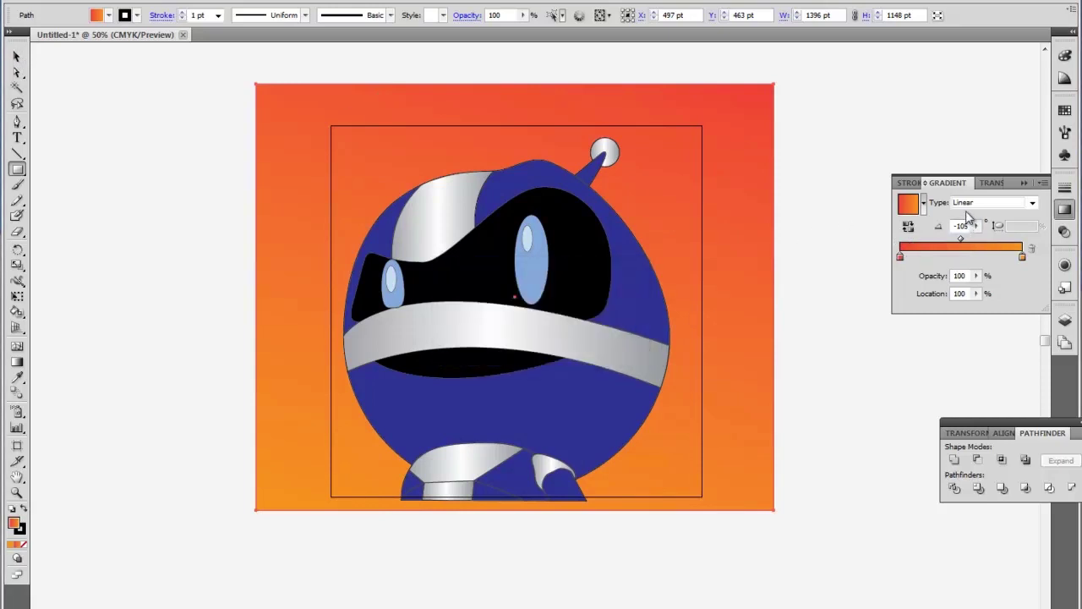
click(722, 239)
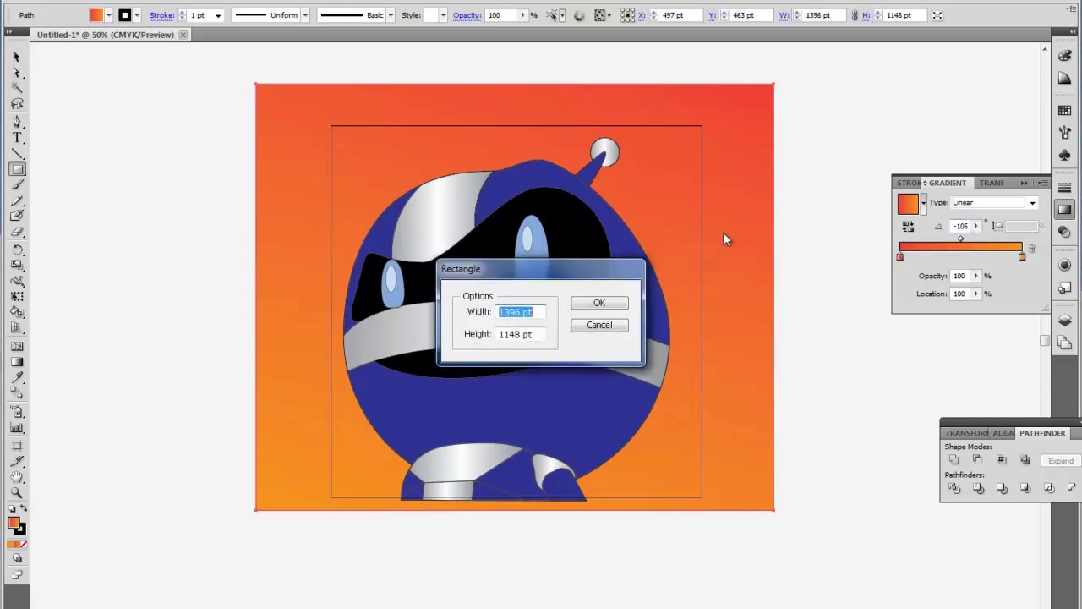
click(605, 303)
key(v)
click(129, 112)
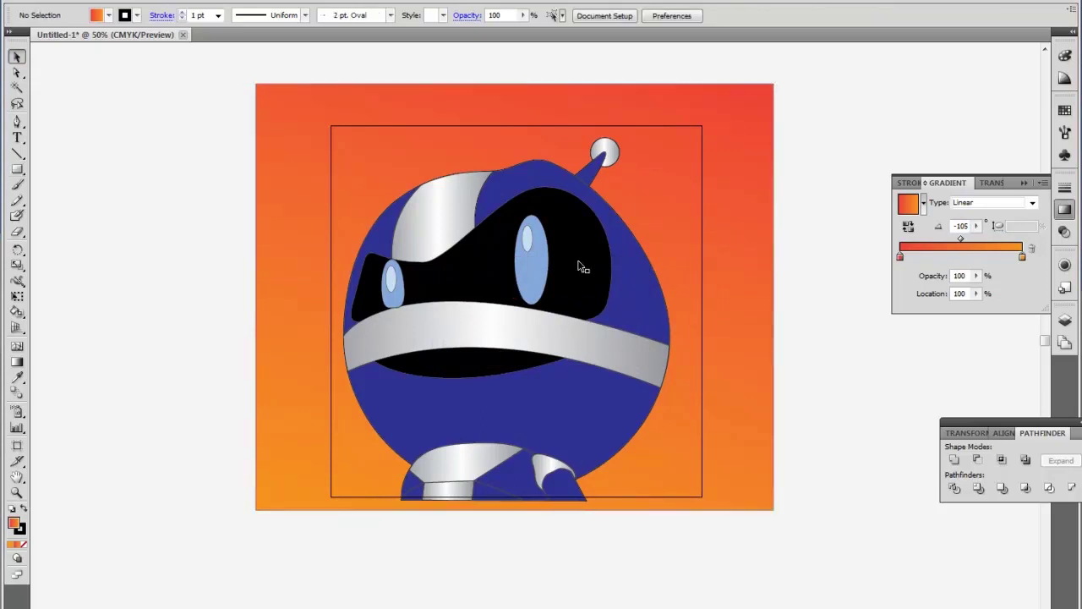
Step: Start a Save As, look at the formats, and cancel it
click(53, 5)
click(73, 162)
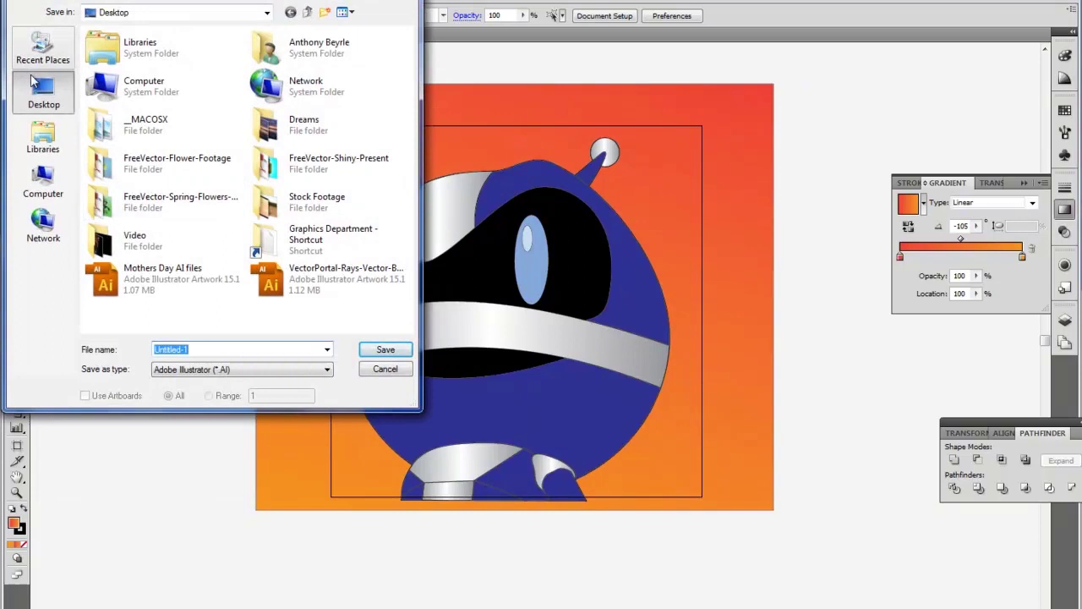
click(254, 371)
click(385, 369)
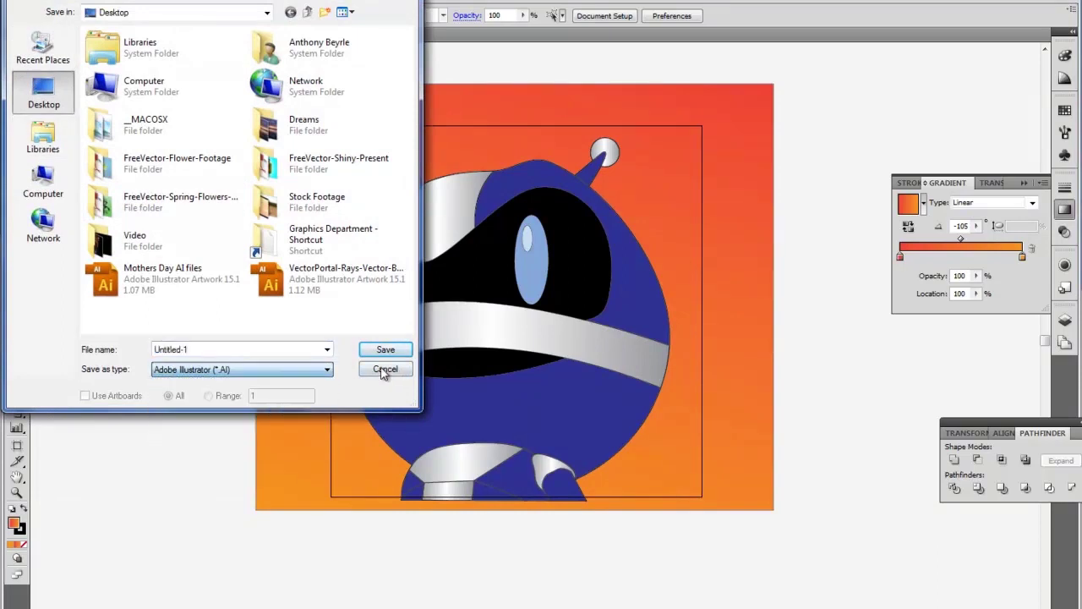
click(386, 369)
Step: Start a File > Export with JPEG as the format
click(53, 4)
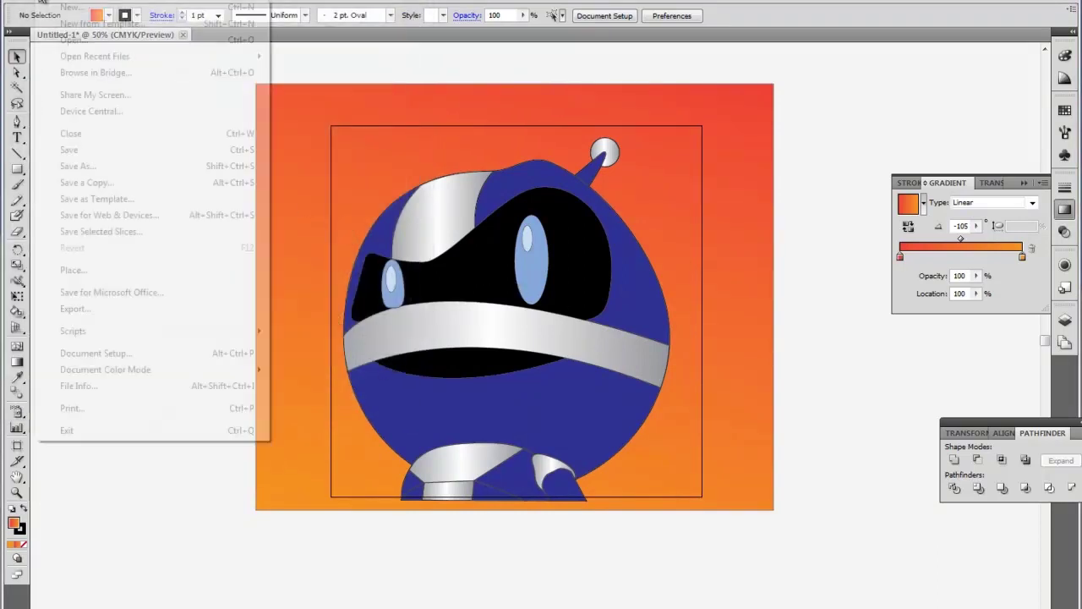
click(93, 309)
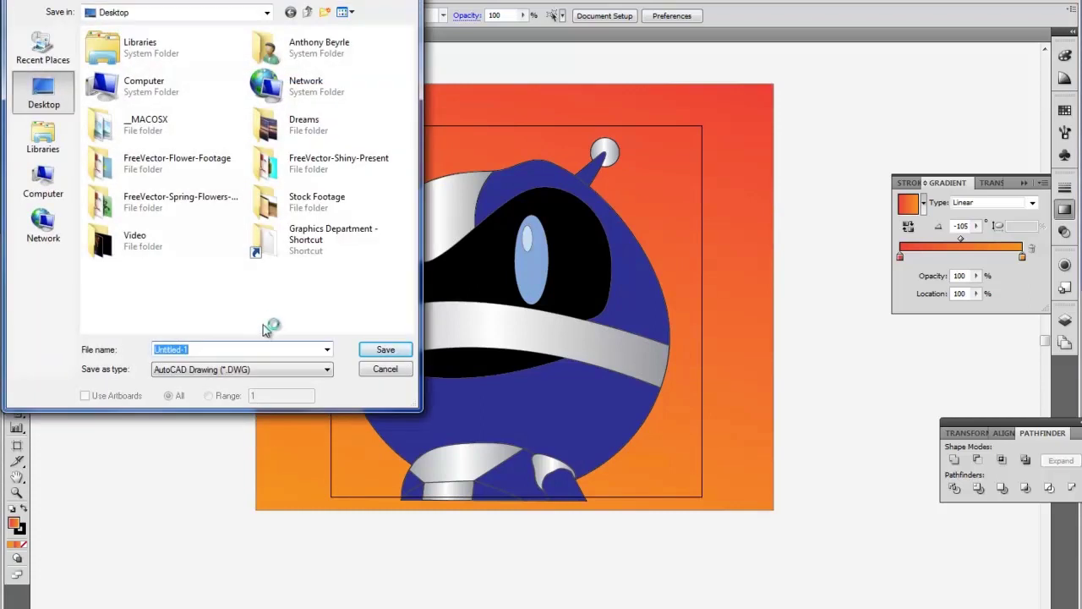
click(254, 369)
click(211, 435)
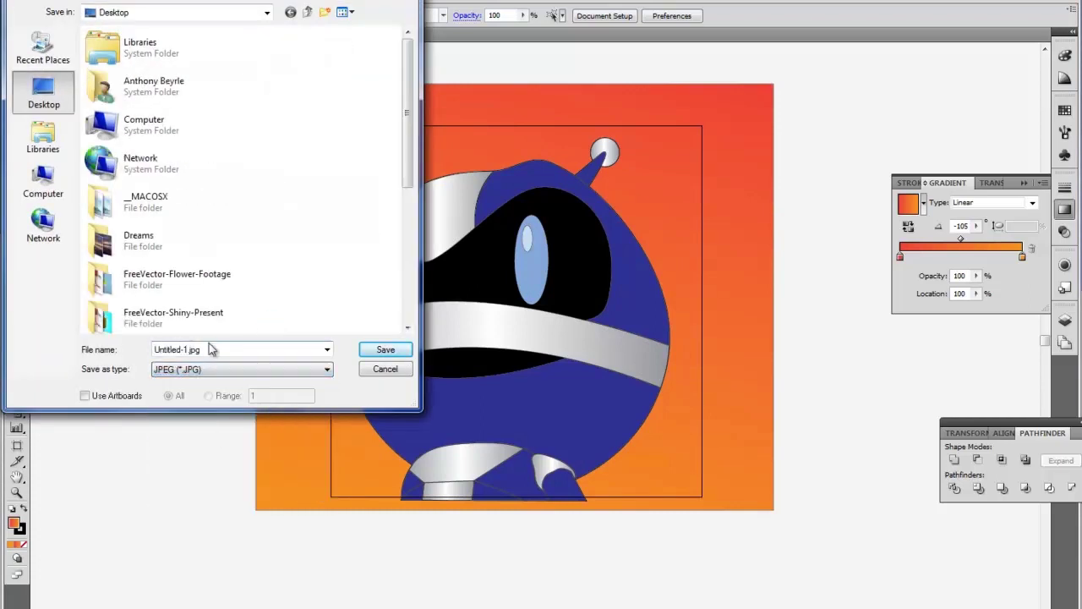
Step: Name the export CBOT.jpg, enable Use Artboards, and save it to the Desktop
double_click(194, 348)
click(186, 349)
drag(187, 349, 78, 349)
text(CBOT)
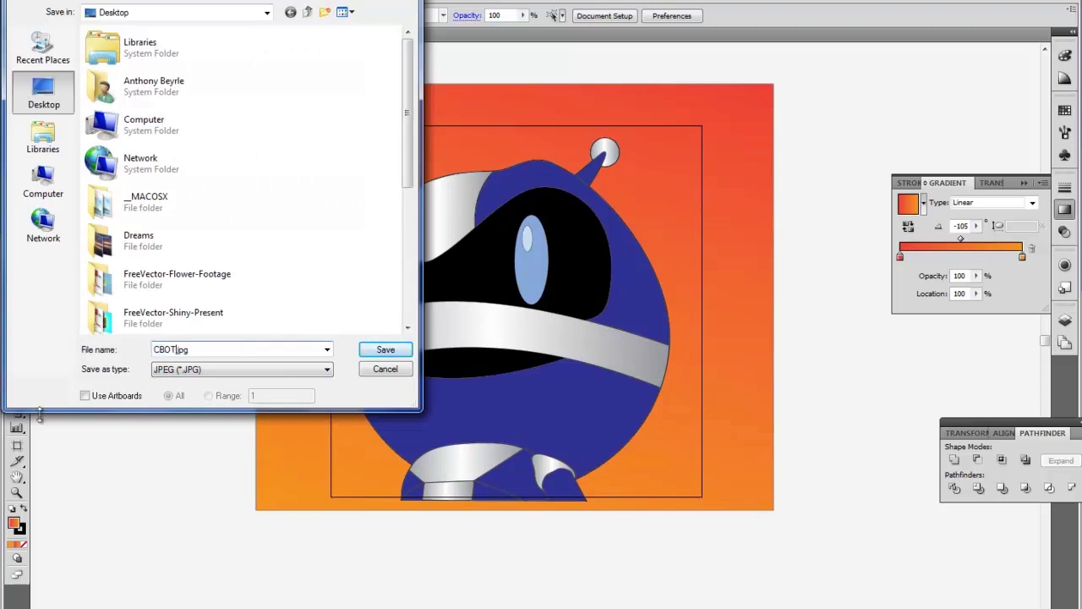
click(85, 395)
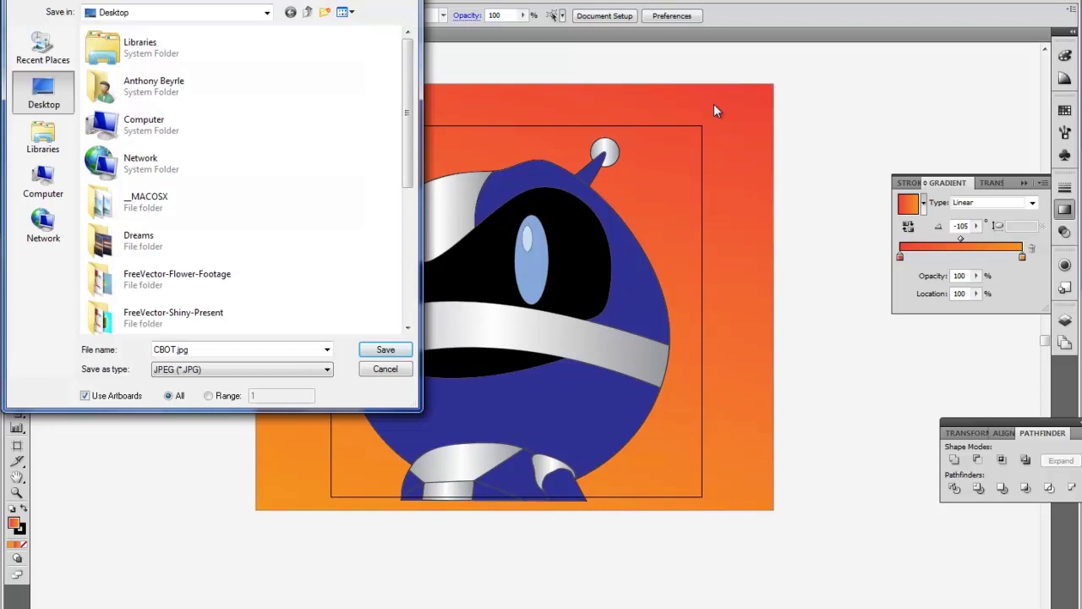
drag(254, 4, 332, 65)
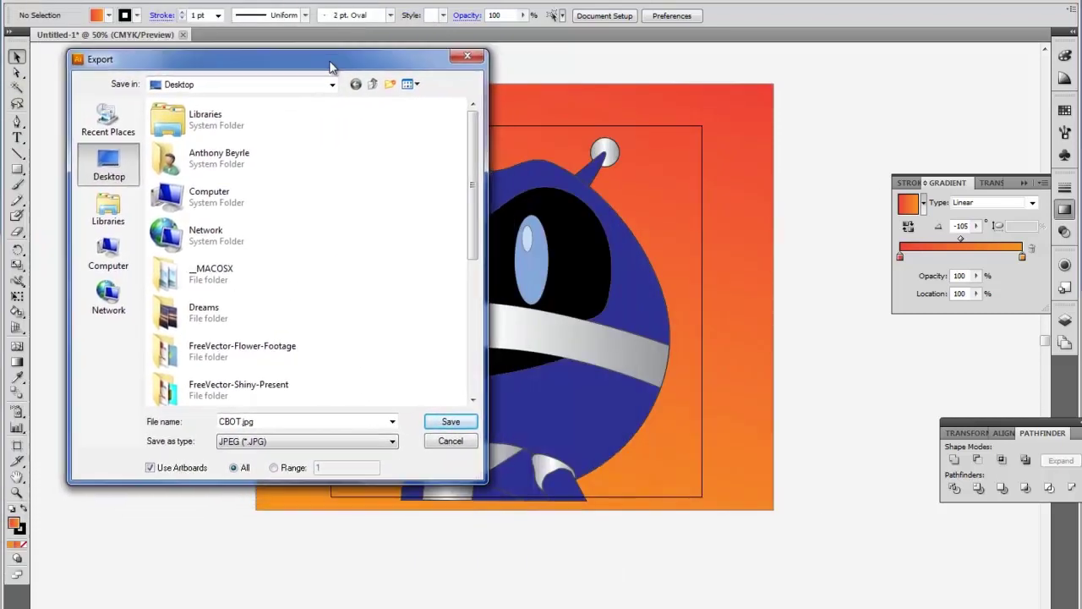
click(453, 424)
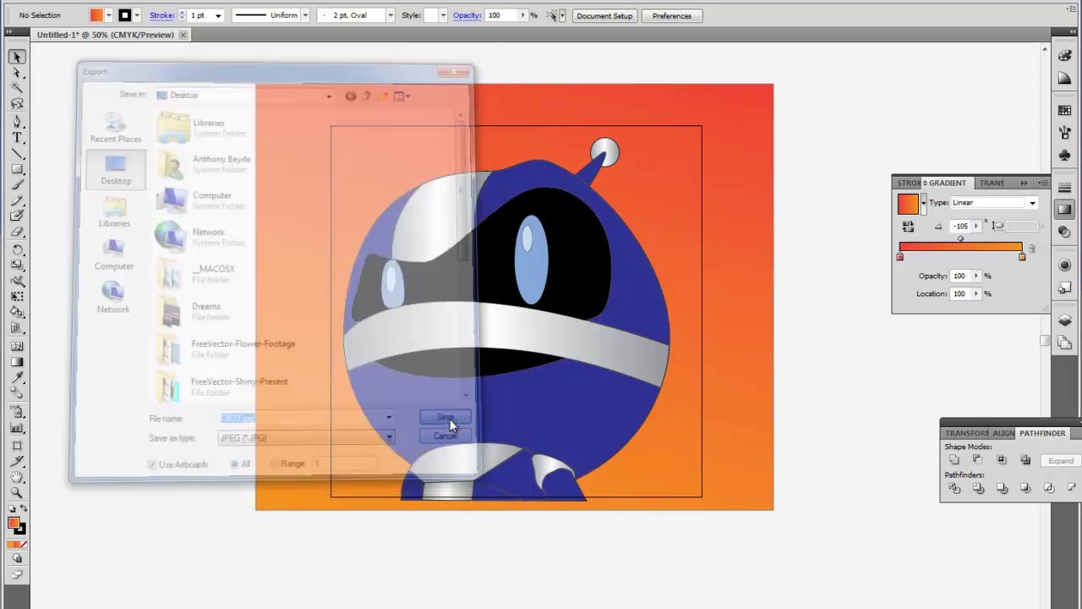
Step: Set the JPEG options to Progressive method and High resolution, then confirm
click(538, 241)
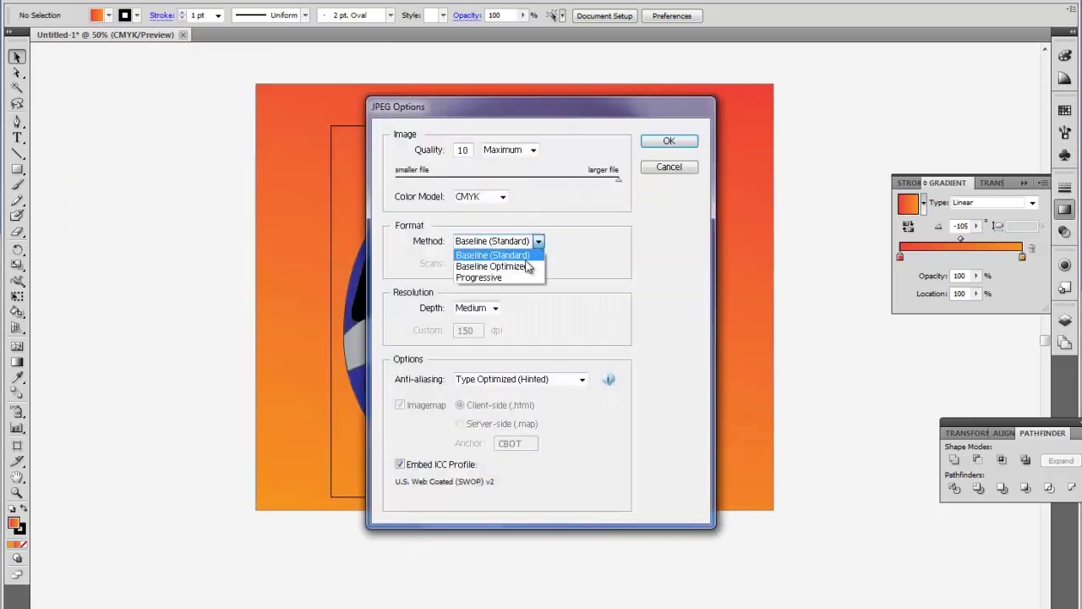
click(527, 278)
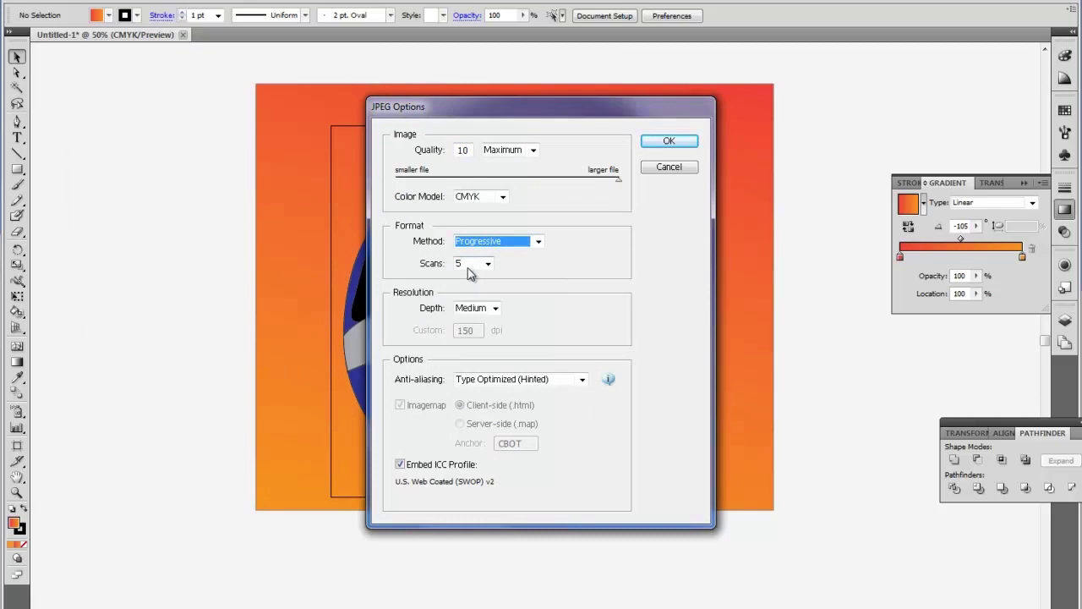
click(495, 308)
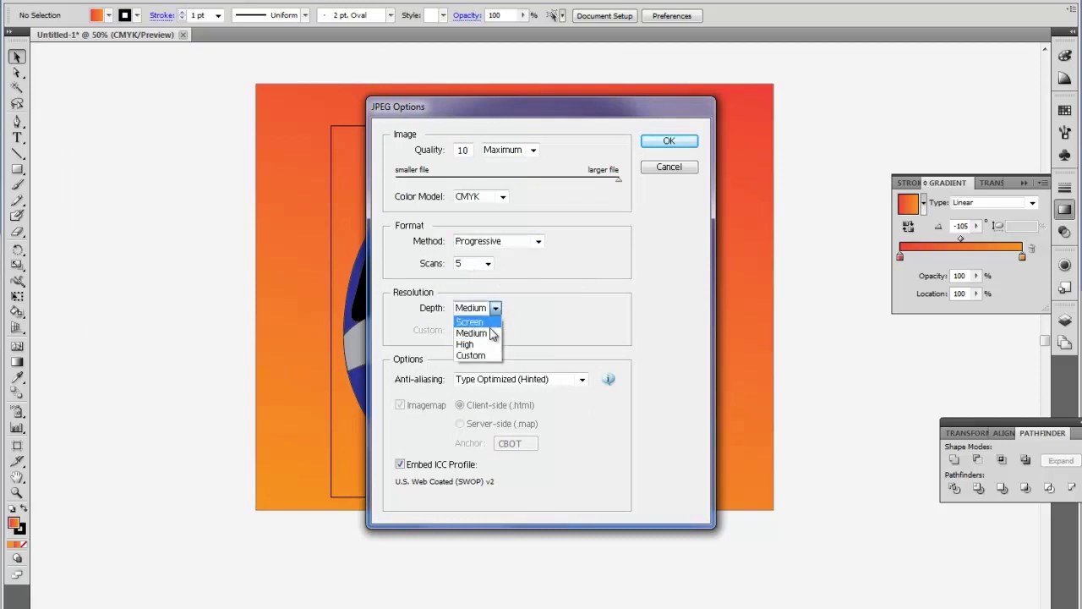
click(483, 345)
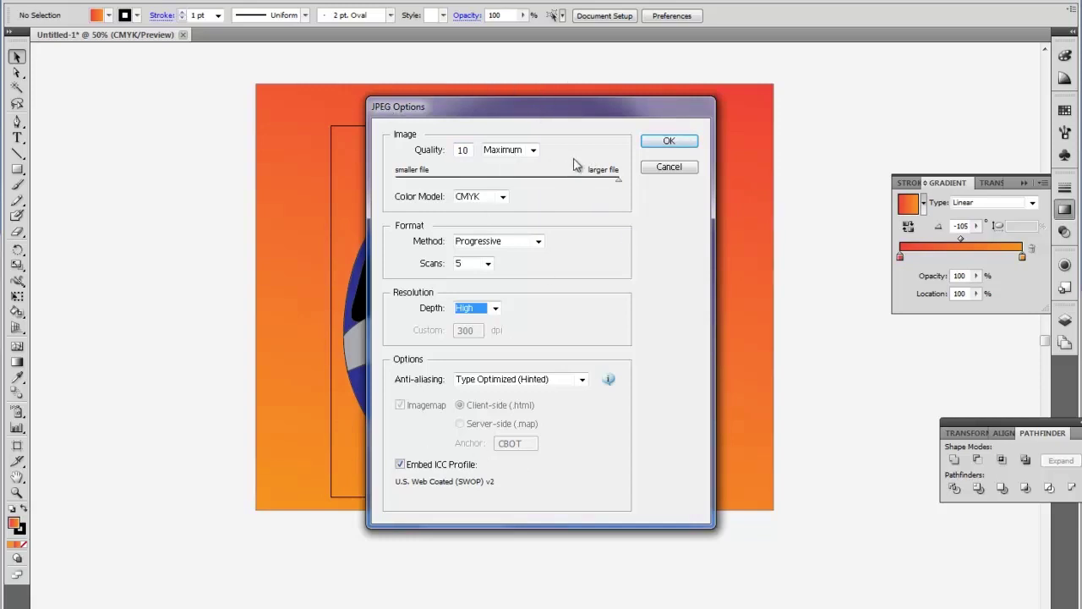
click(669, 144)
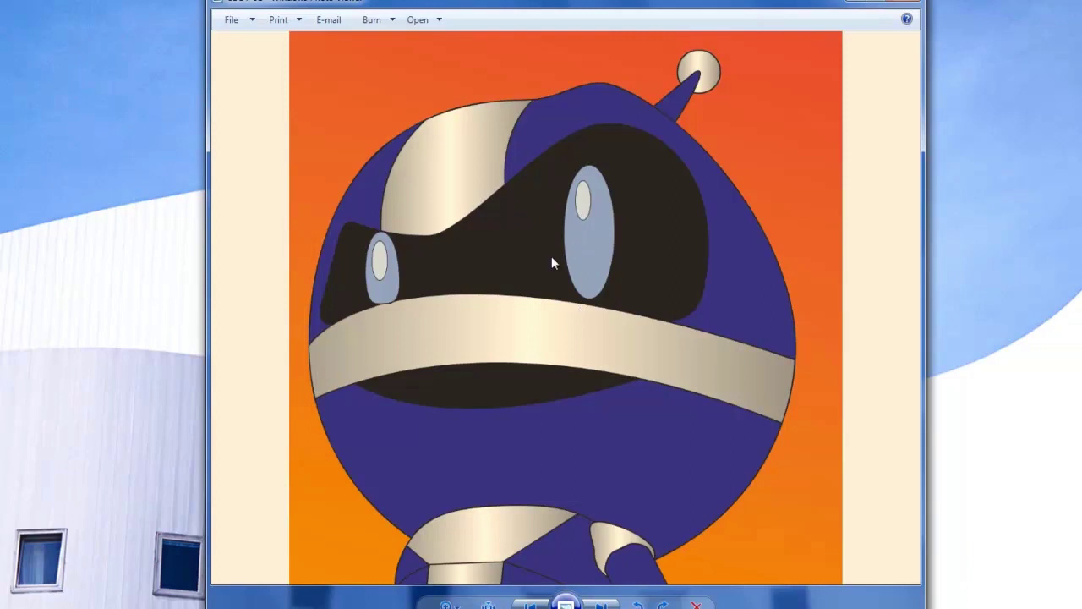
Step: Reposition the Photo Viewer window displaying CBOT.jpg
drag(451, 7, 424, 3)
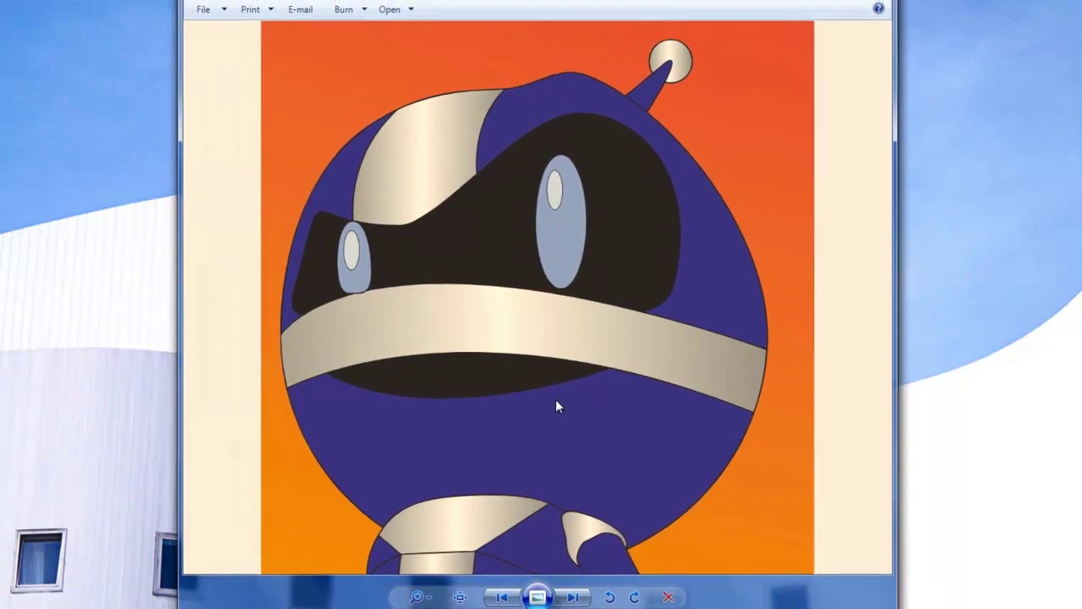